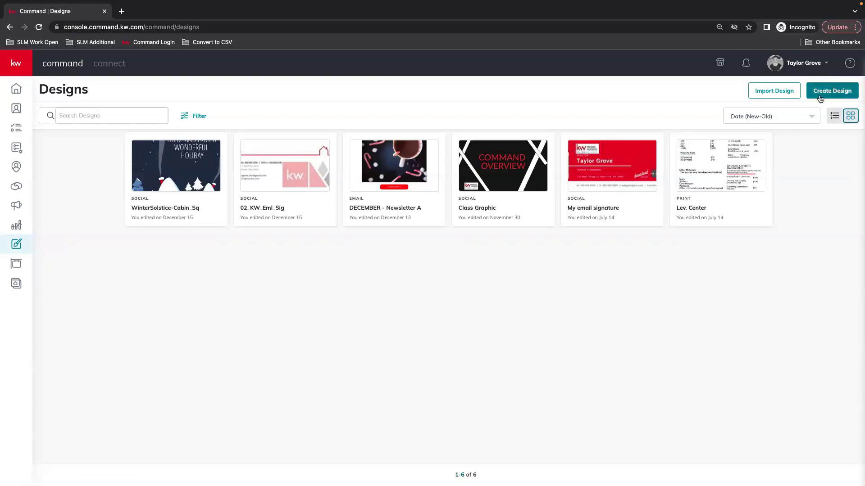
Create a new Print design in KW Command to open the WeBrand template gallery.
left_click(828, 95)
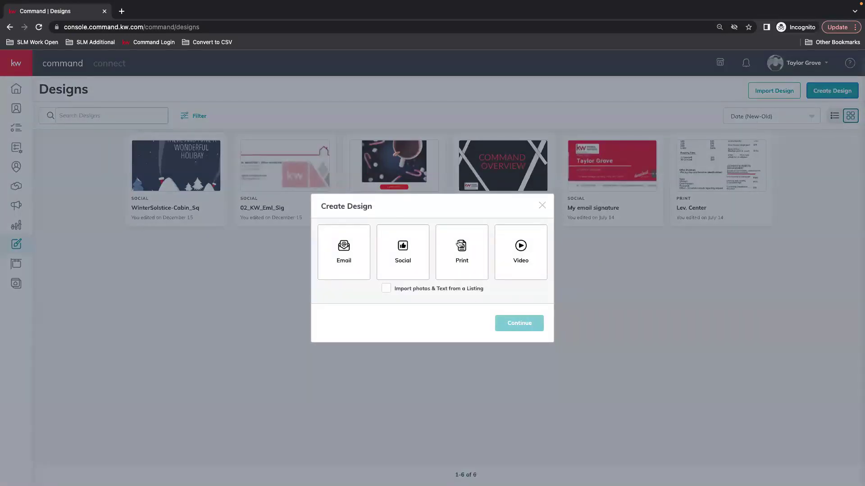
left_click(462, 257)
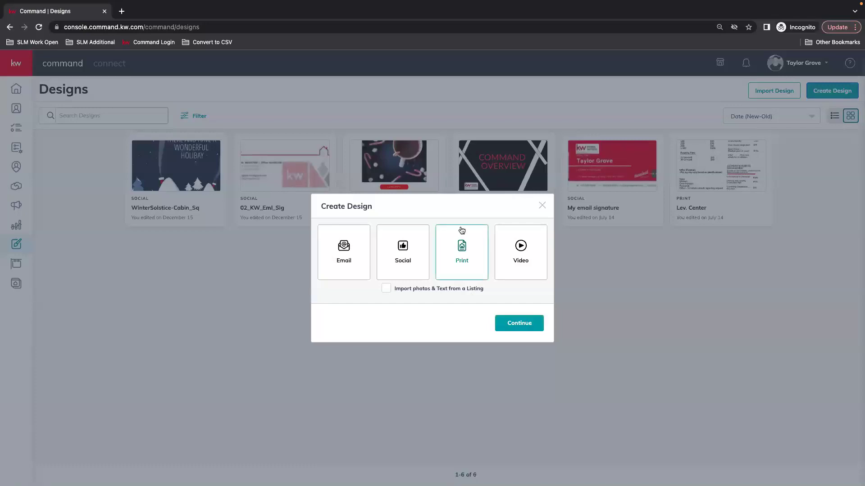
left_click(521, 325)
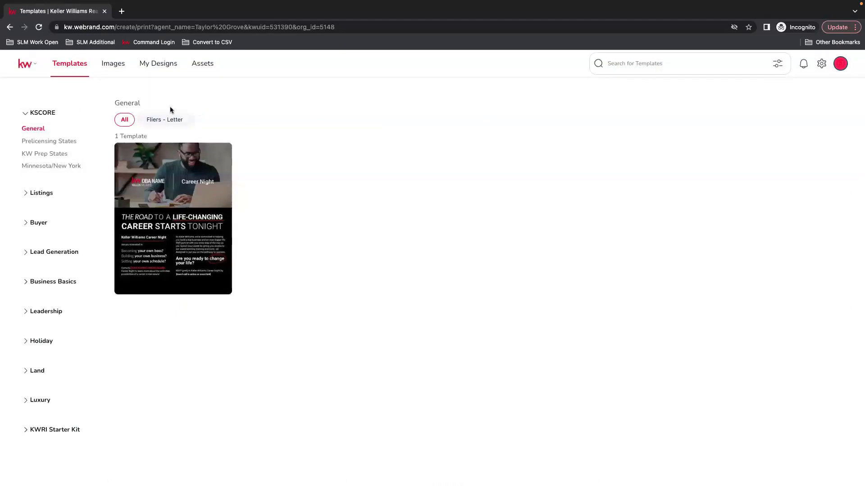
Collapse KSCORE and open Business Basics > Business Cards to list the 16 card templates.
left_click(57, 116)
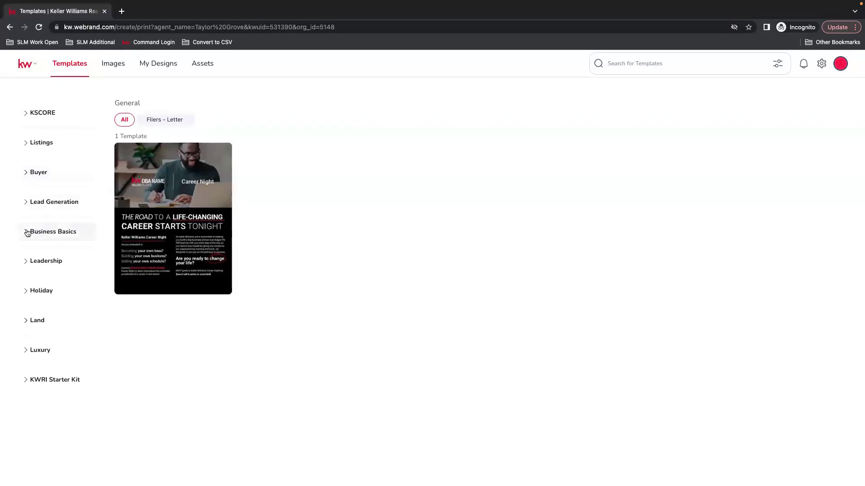
left_click(46, 237)
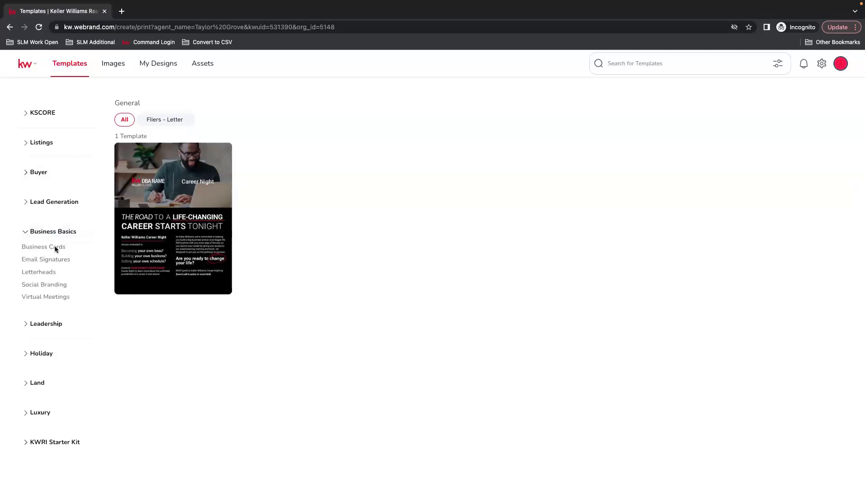
left_click(53, 248)
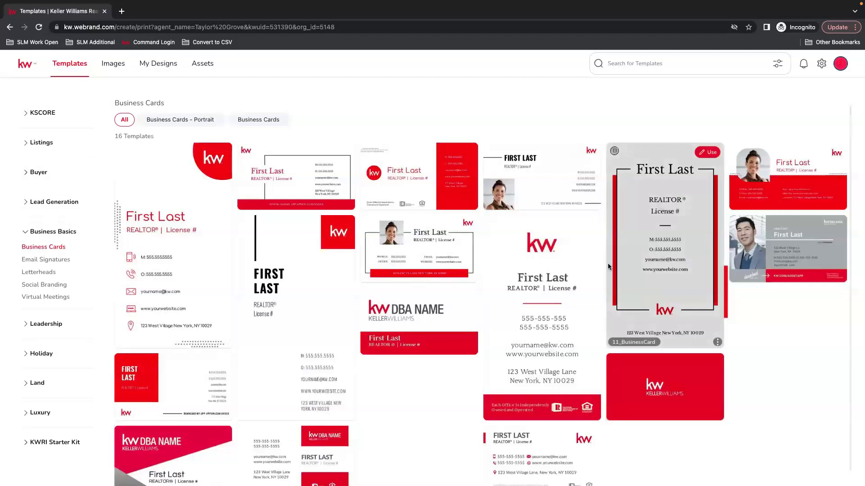
mouse_move(329, 294)
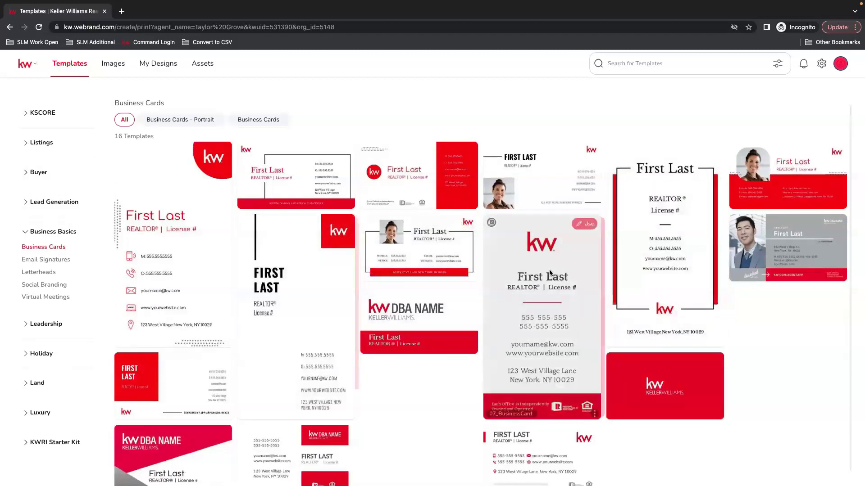
scroll(404, 414, "down", 1)
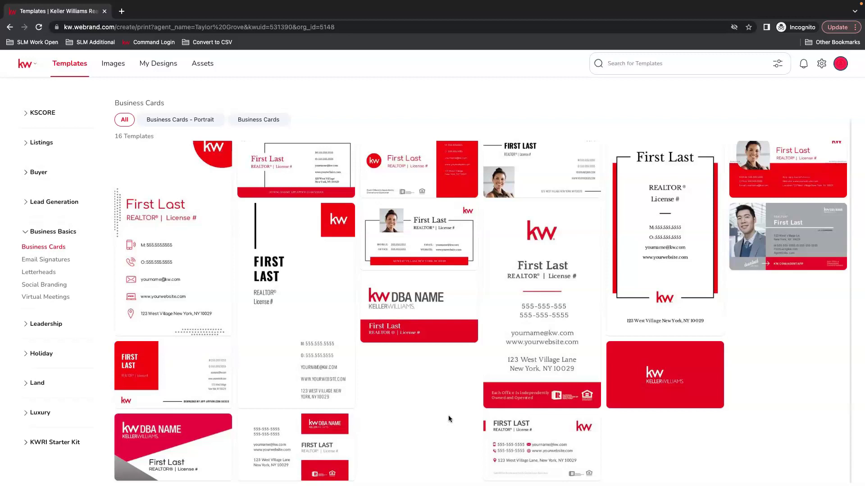
mouse_move(439, 232)
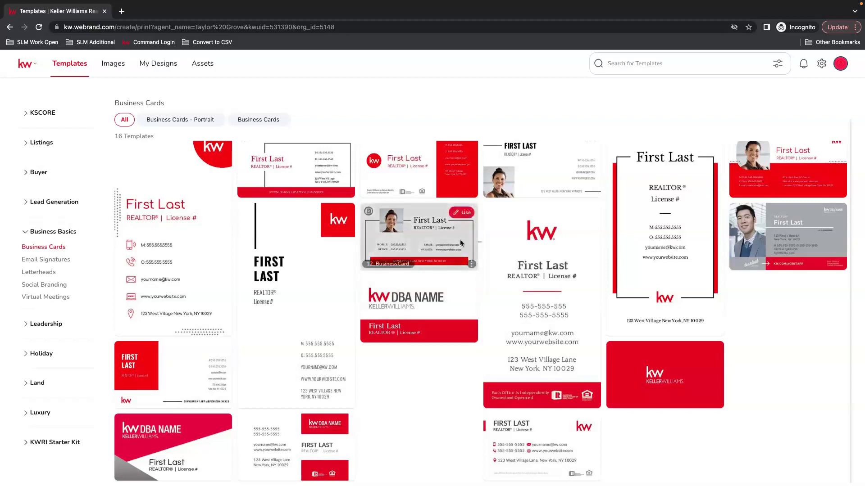
Open the 12_BusinessCard template, zoom in, and replace First Last with the agent's name.
left_click(463, 214)
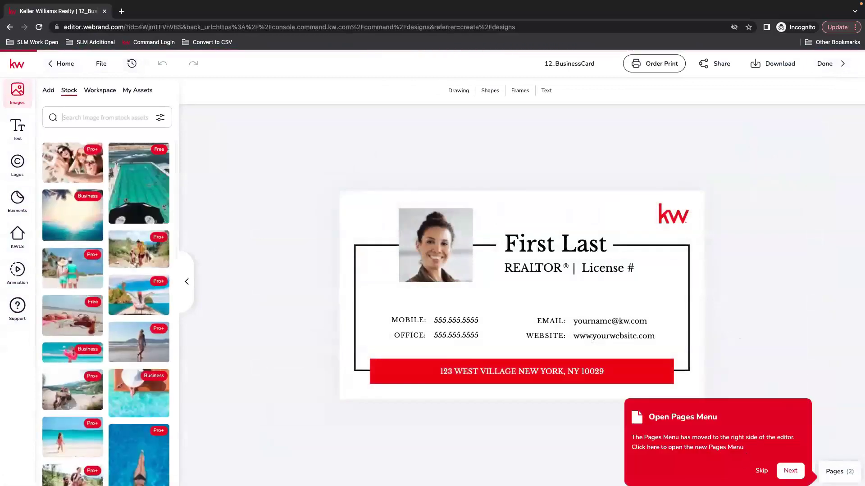
left_click(820, 420)
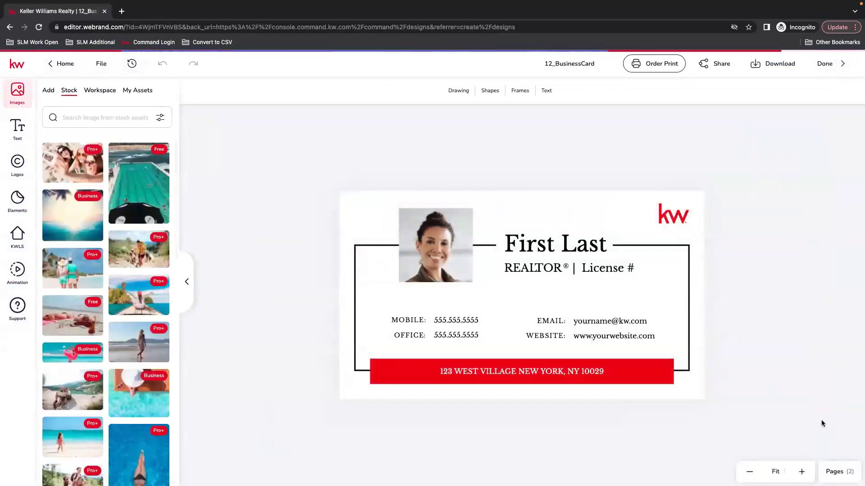
left_click(802, 471)
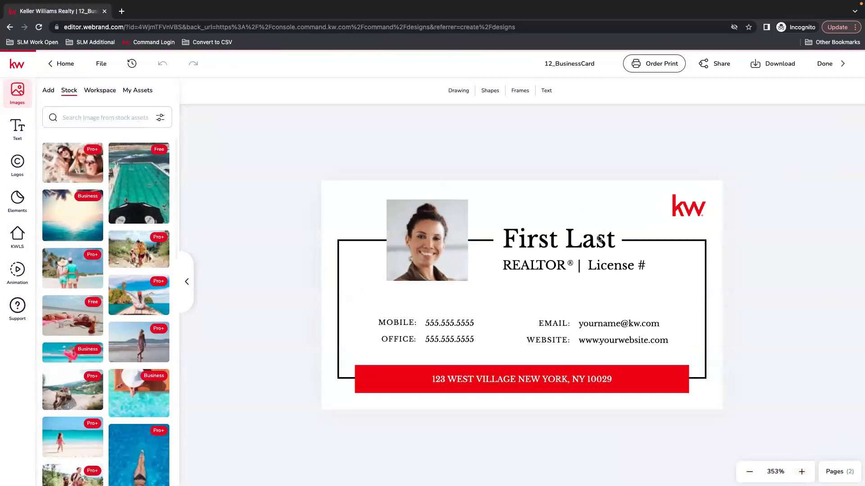
left_click(556, 243)
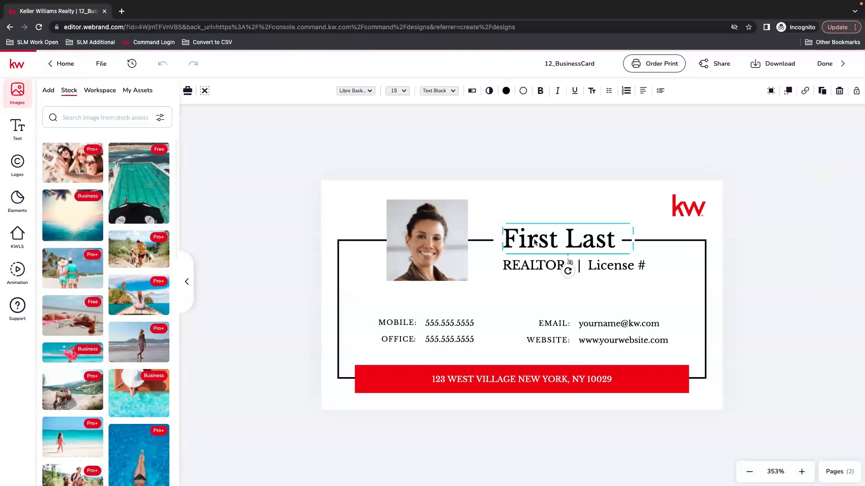
left_click(473, 91)
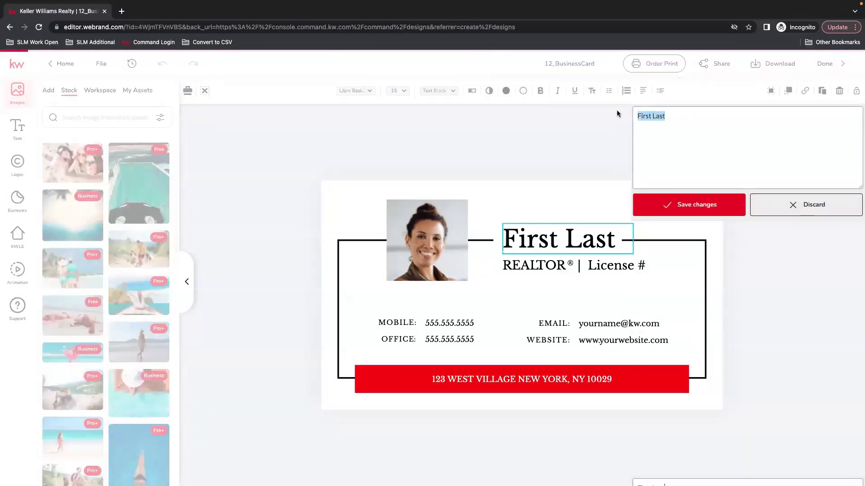
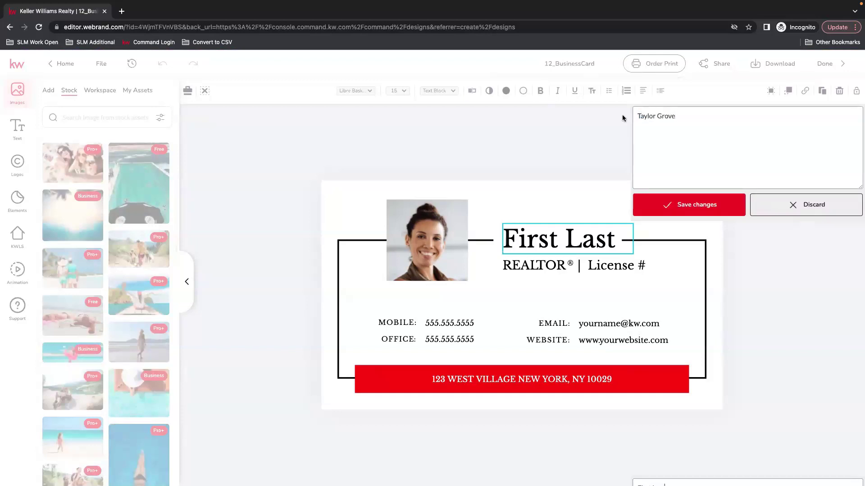
left_click(694, 205)
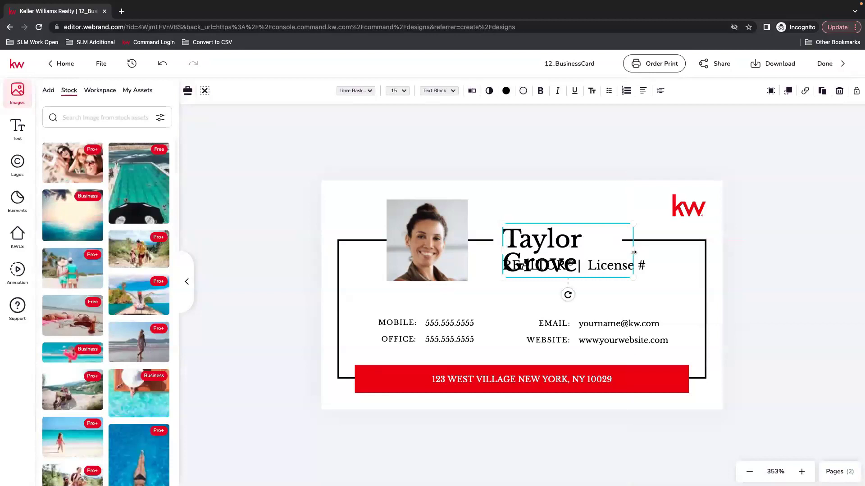
Resize the name to about 11 pt so it fits on one line between the rules.
left_click_drag(633, 253, 675, 252)
left_click(402, 91)
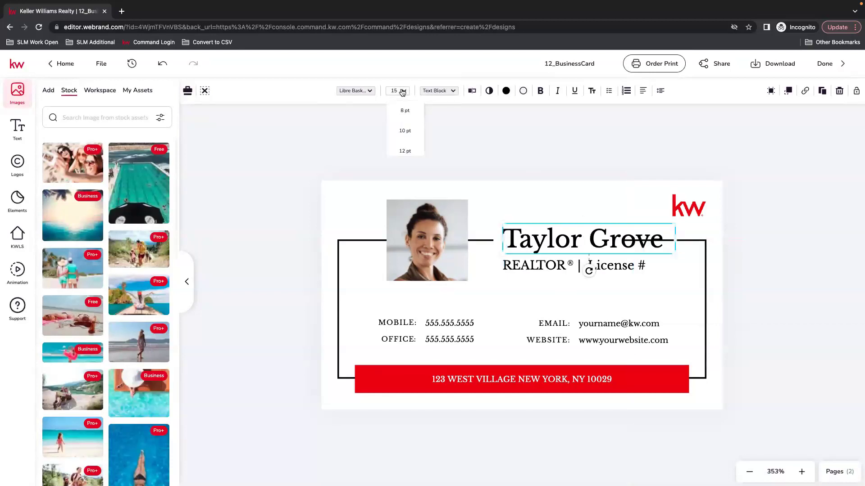
left_click(404, 172)
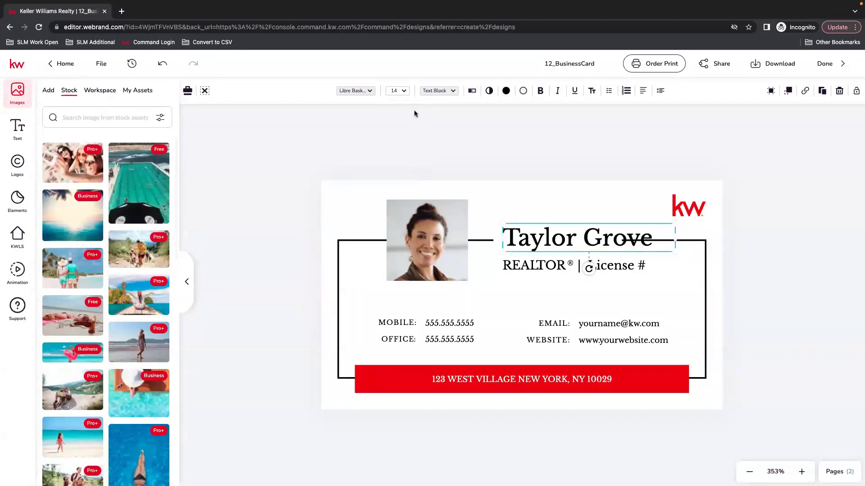
left_click(405, 92)
left_click(406, 141)
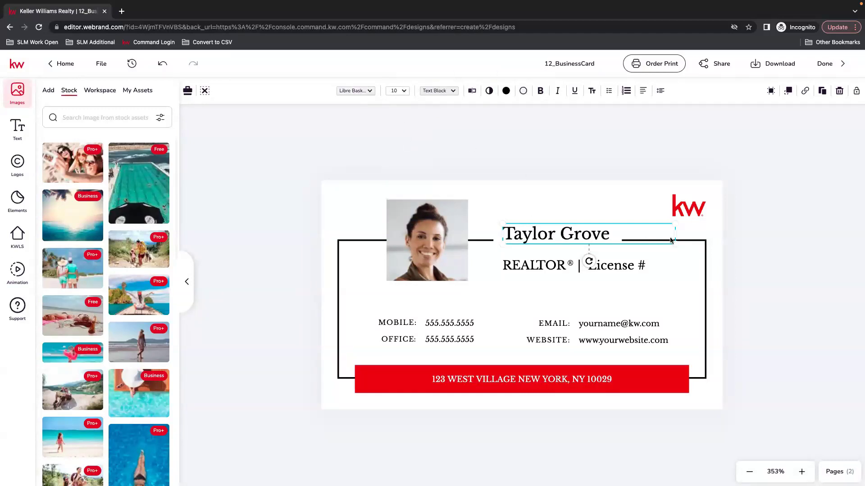
left_click_drag(676, 243, 693, 248)
left_click_drag(596, 237, 589, 237)
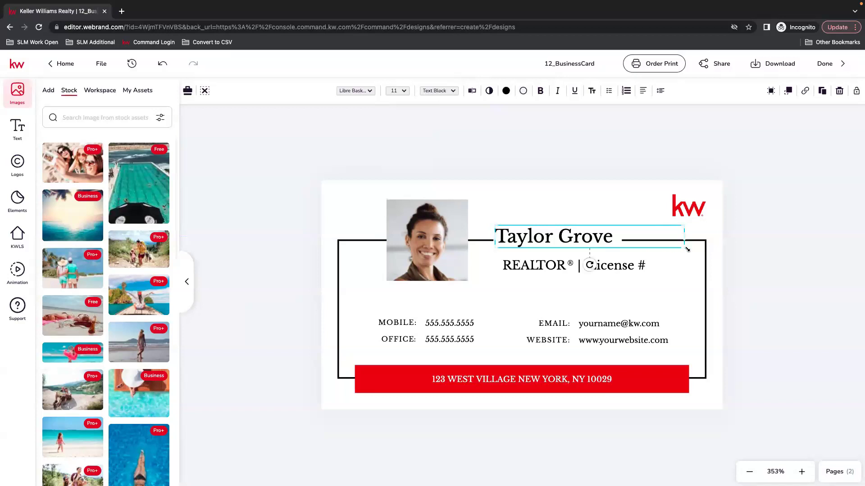
left_click_drag(686, 249, 697, 249)
left_click(755, 249)
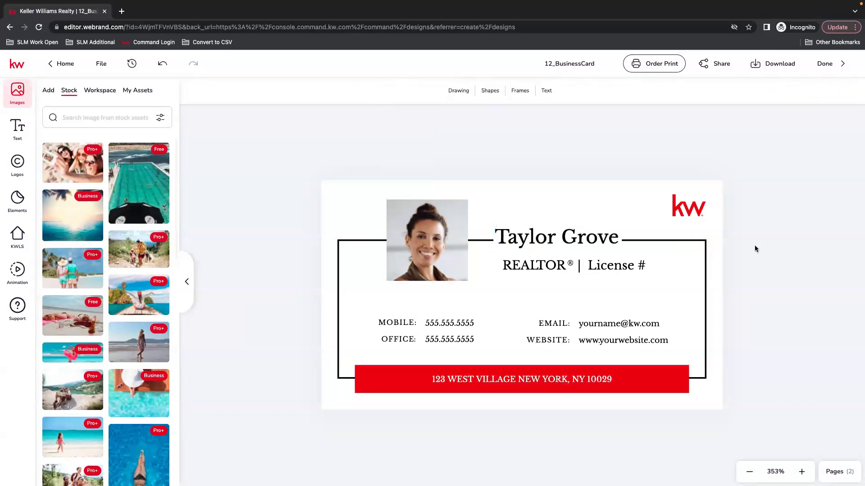
Replace the # in 'License #' with the agent's licence number and widen it onto one line.
left_click_drag(517, 269, 511, 268)
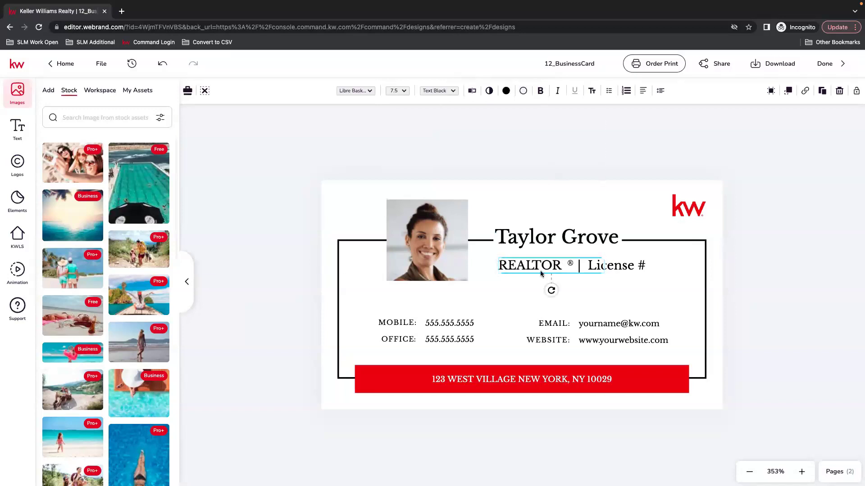
left_click(625, 265)
left_click(472, 91)
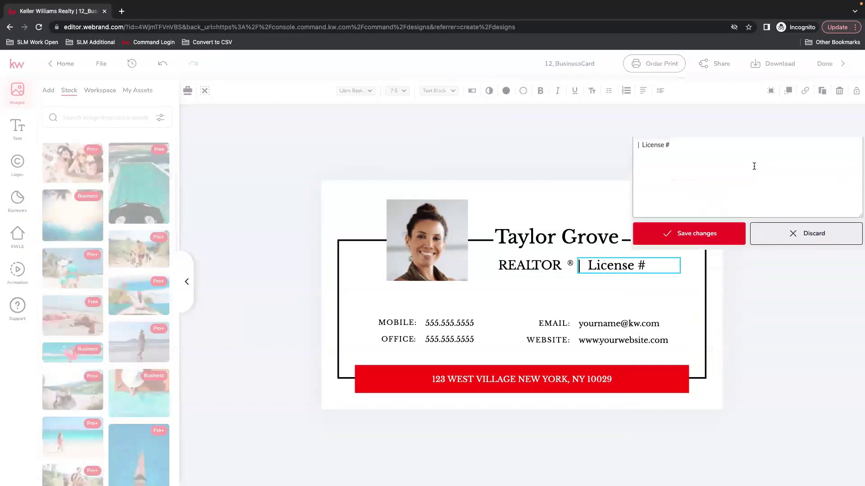
key("BackSpace")
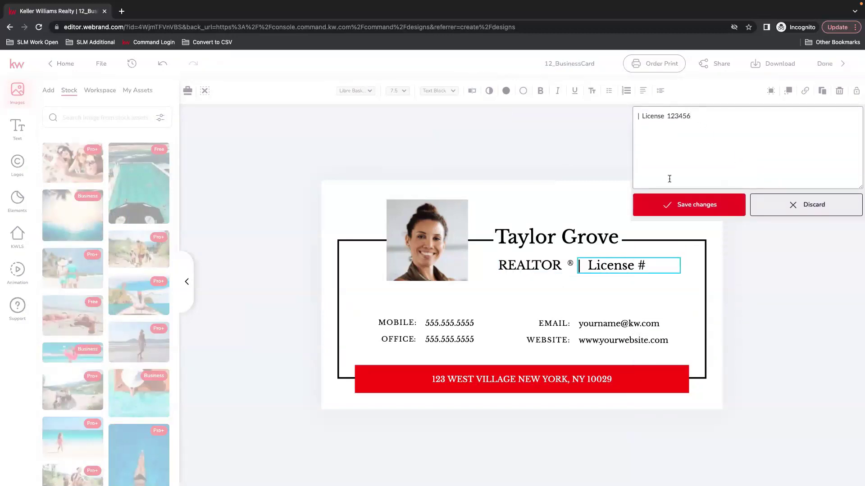
left_click(726, 205)
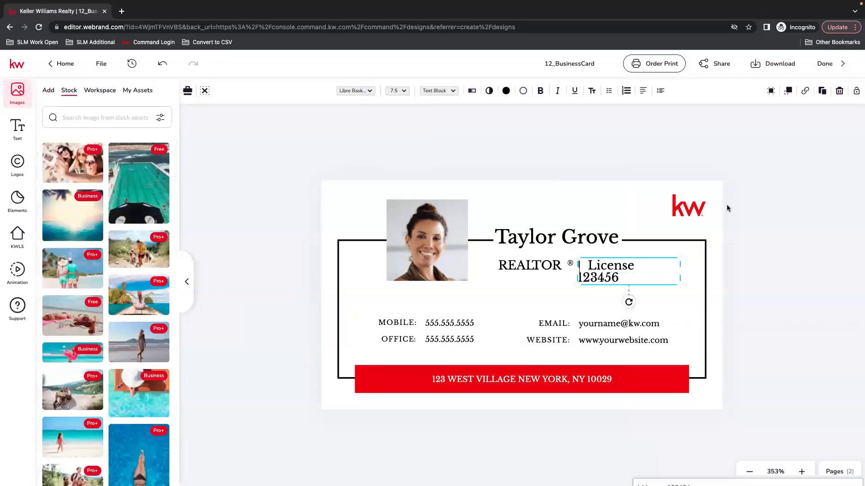
left_click_drag(681, 274, 690, 270)
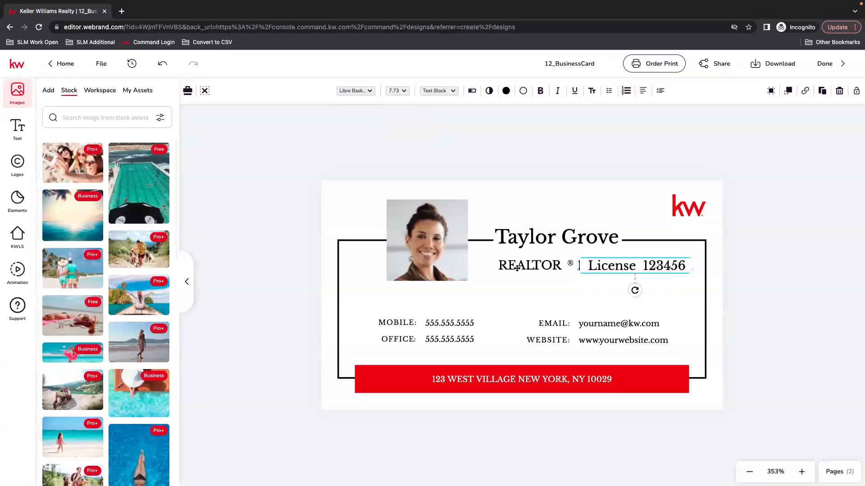
Select the phone-number block and browse the uploaded image assets.
left_click(437, 327)
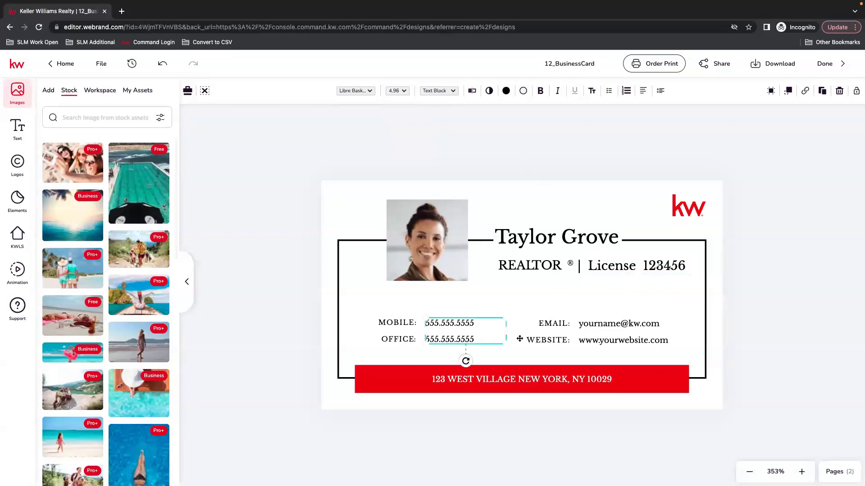
left_click(138, 91)
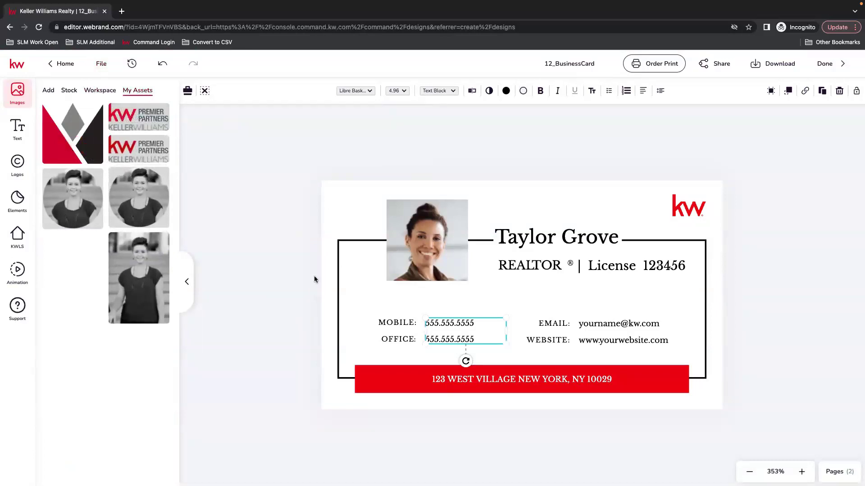
double_click(458, 331)
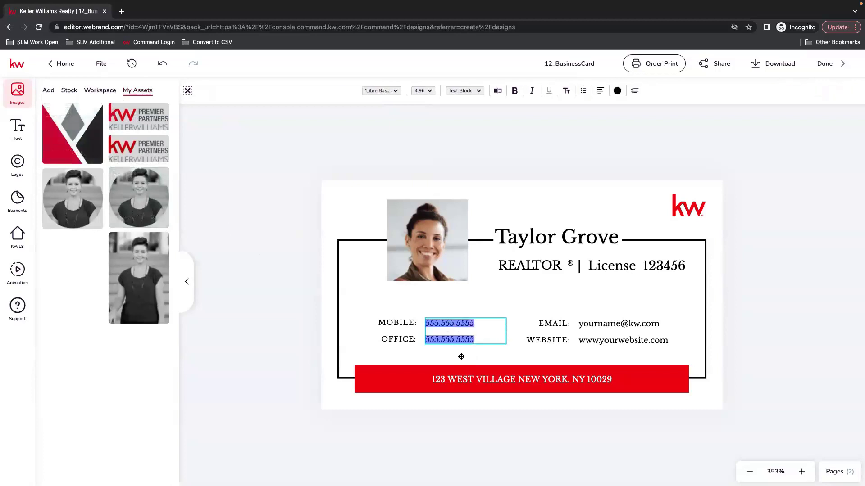
key("Escape")
Replace the name line with the saved name-and-brokerage text from Text > My Assets.
left_click(17, 129)
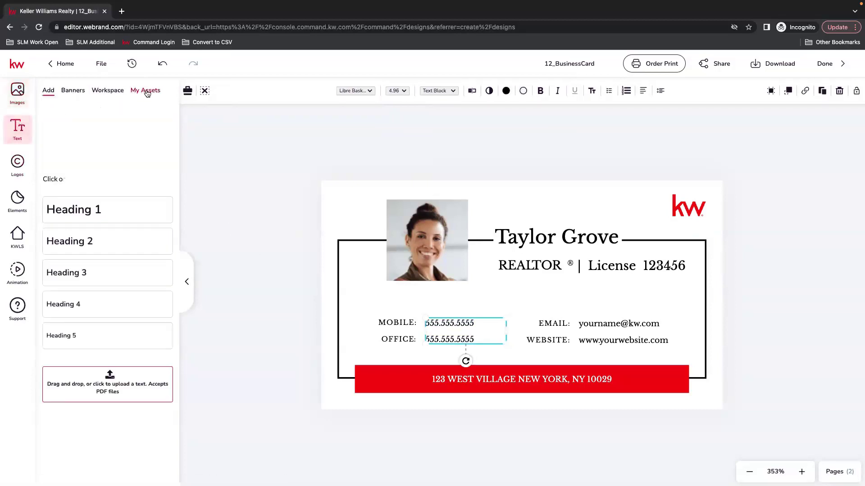
left_click(147, 91)
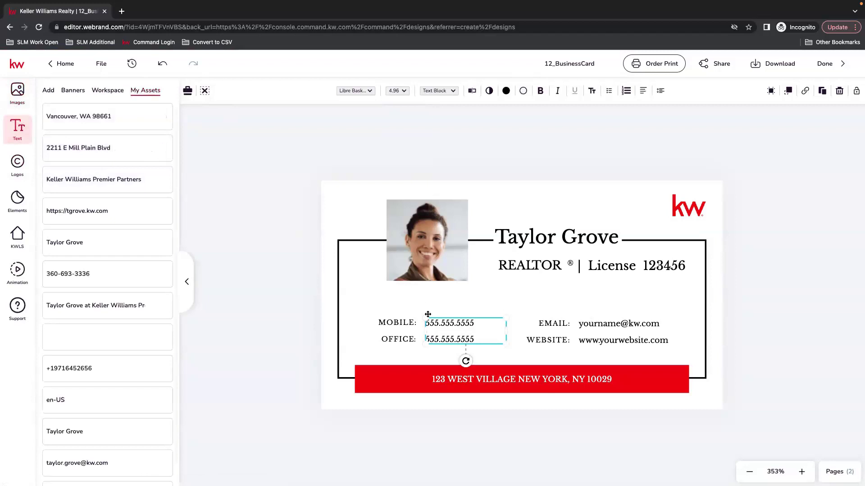
left_click(552, 238)
mouse_move(164, 254)
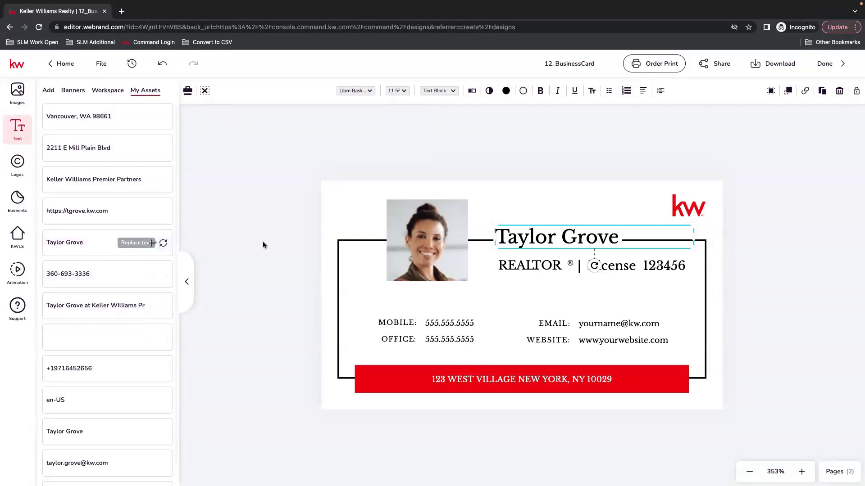
mouse_move(99, 302)
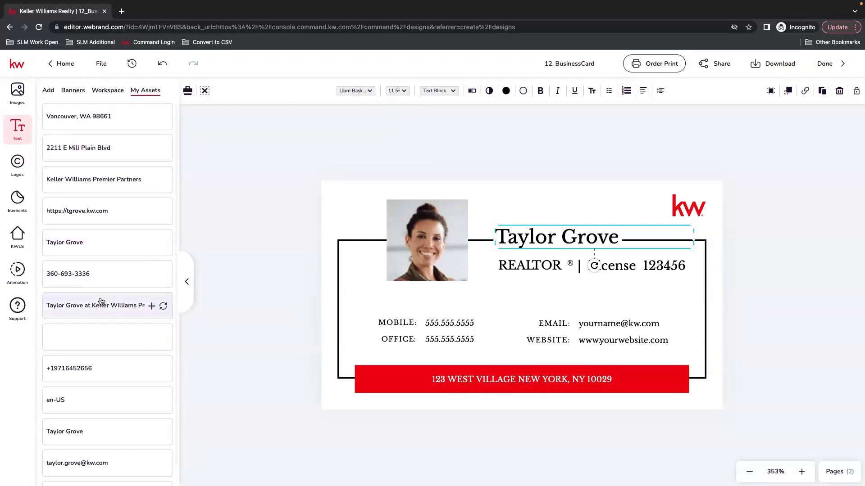
left_click(163, 306)
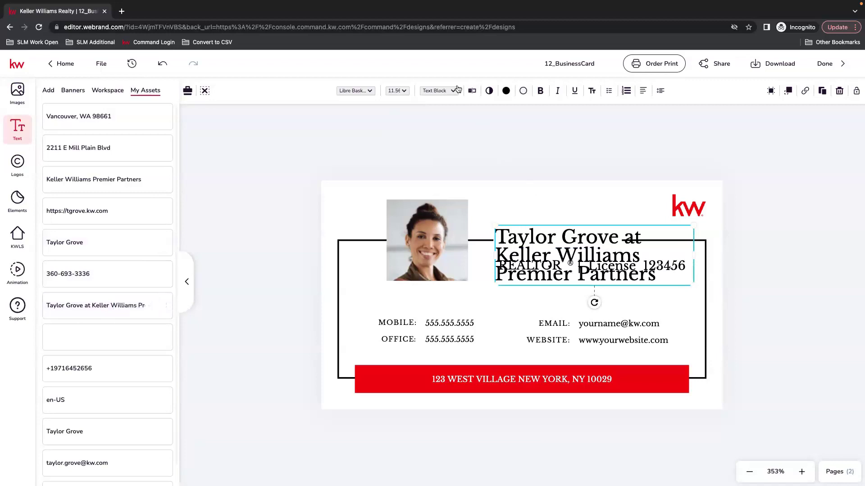
Delete 'at Keller Williams Premier Partners' from the name line and save it.
left_click(471, 92)
left_click_drag(781, 116, 675, 116)
key("BackSpace")
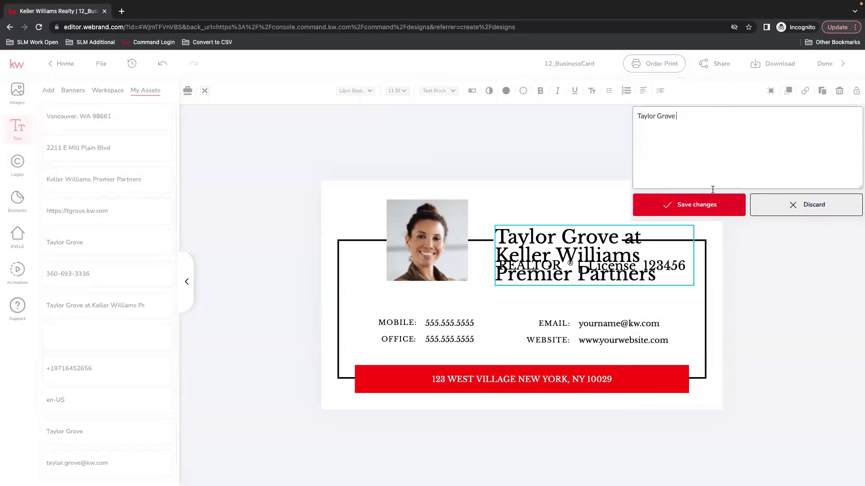
left_click(708, 203)
Replace both placeholder mobile and office numbers with the agent's phone number and save.
left_click(434, 324)
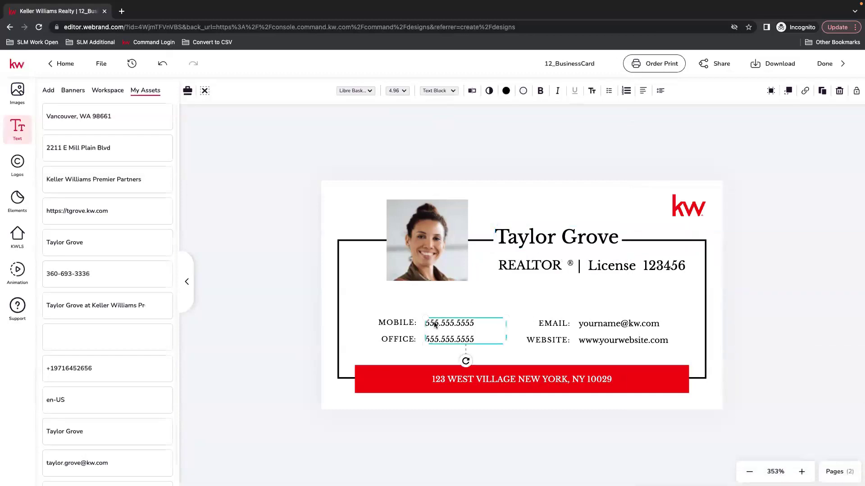
left_click(472, 91)
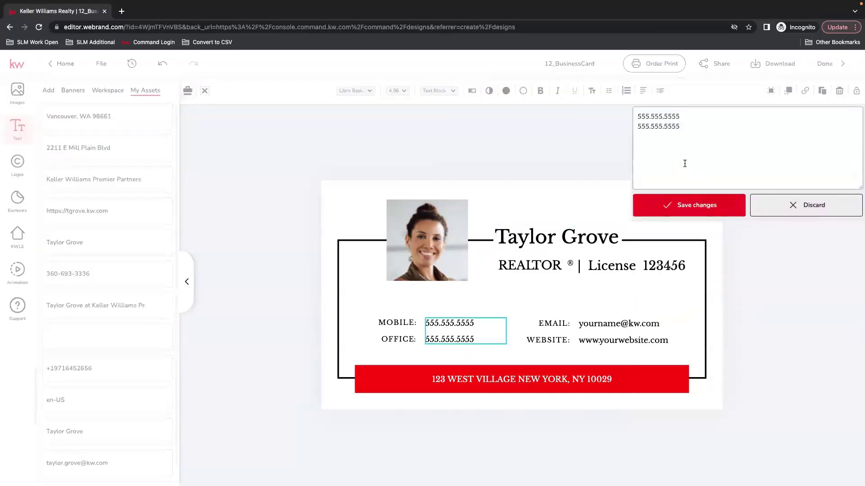
double_click(684, 113)
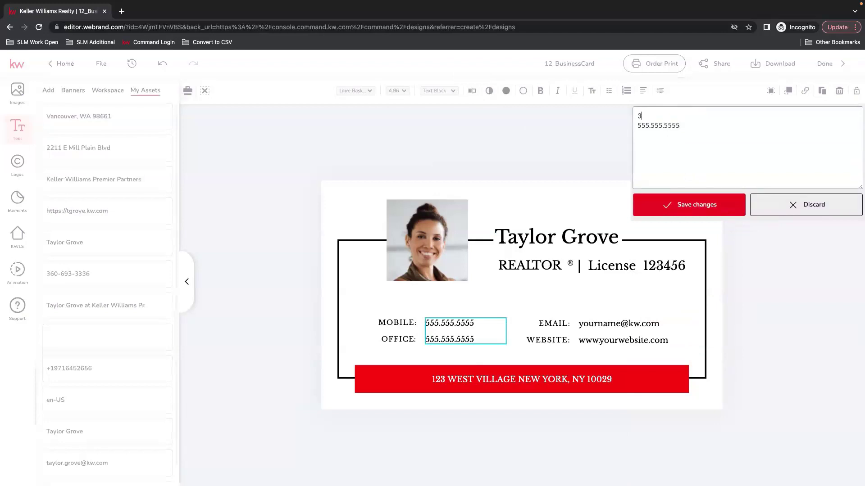
type("93.3336")
left_click_drag(683, 125, 623, 129)
type("3336")
left_click(676, 205)
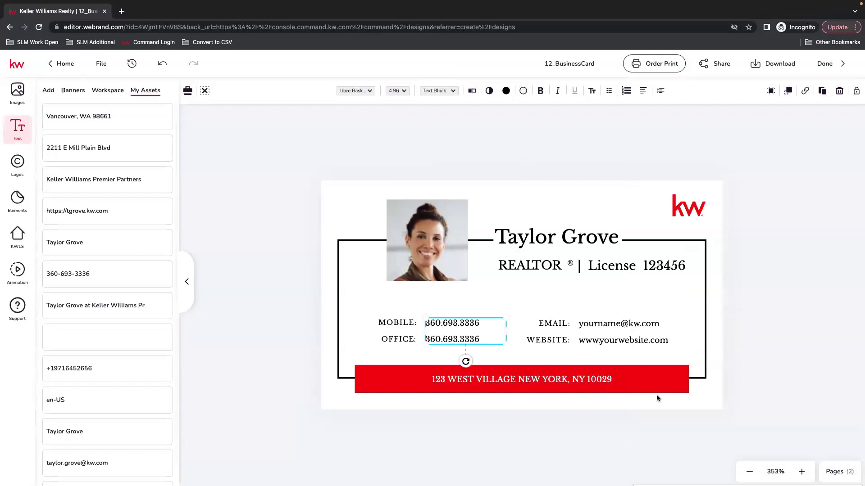
Start replacing the placeholder email address with the agent's own email.
left_click(631, 324)
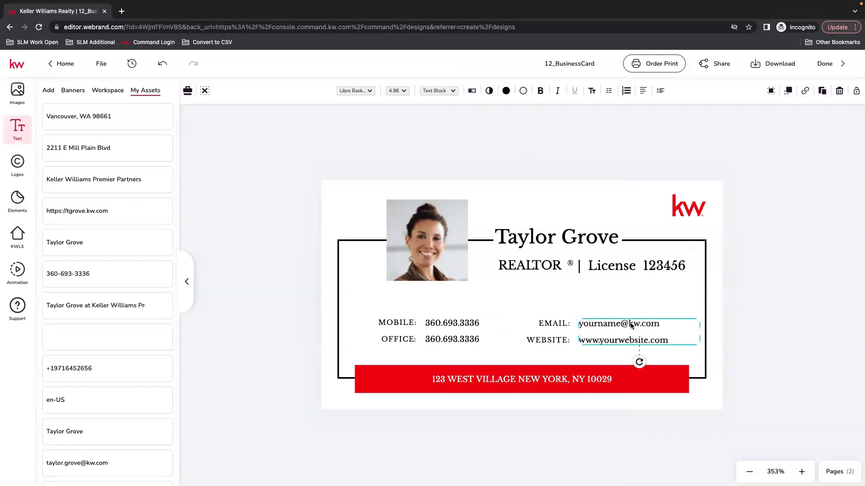
left_click(472, 90)
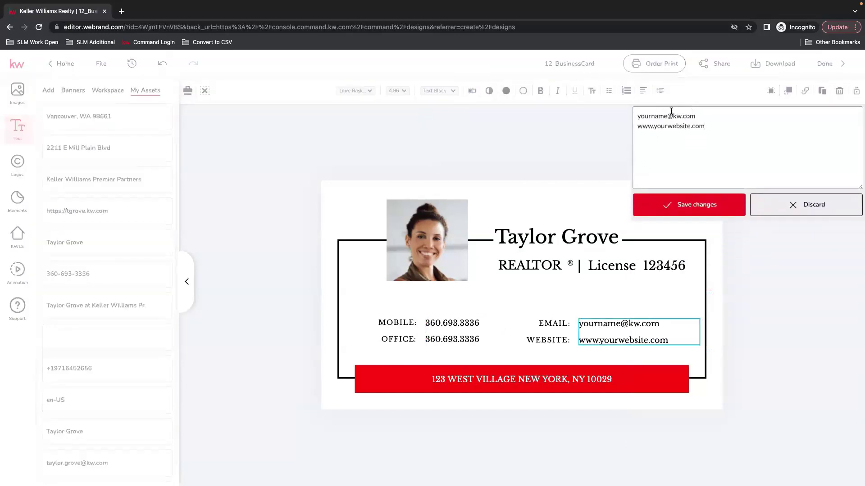
left_click_drag(701, 116, 634, 112)
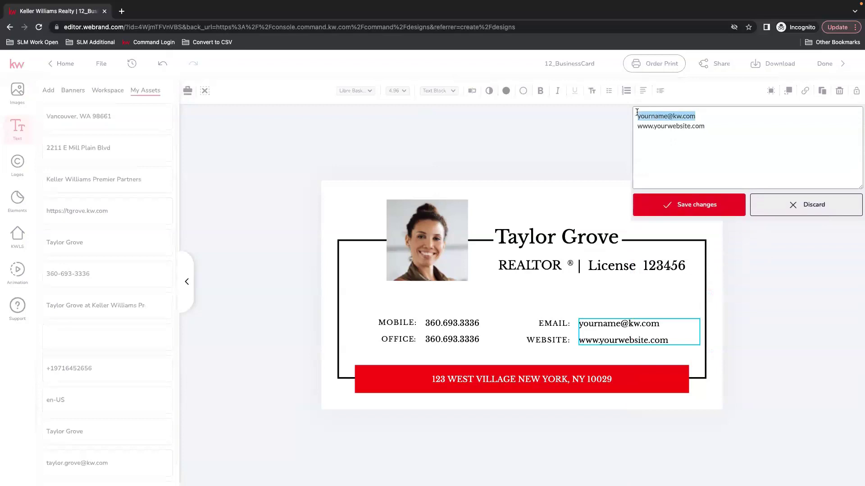
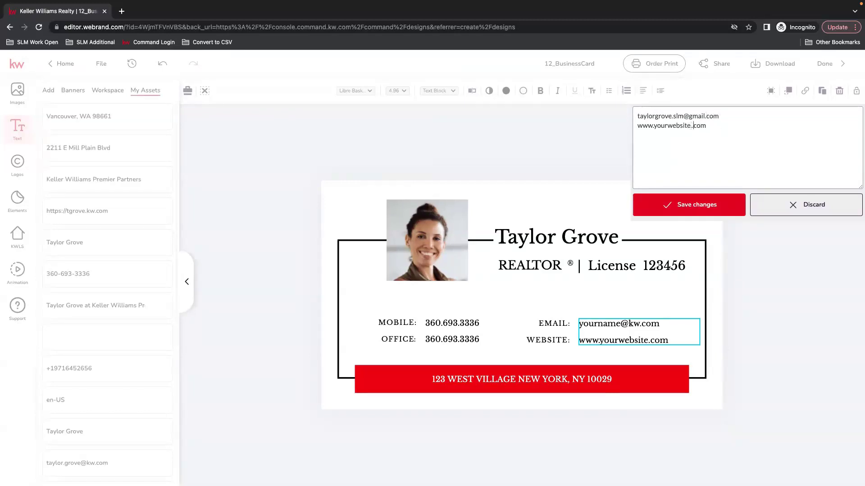
Save the agent's email and website, then replace the red-bar address with the agent's full address.
type("kw.")
left_click(732, 201)
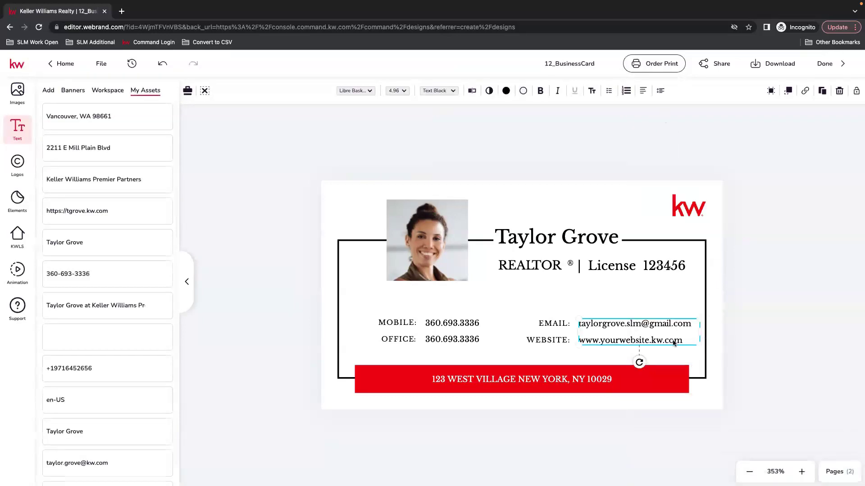
left_click(580, 380)
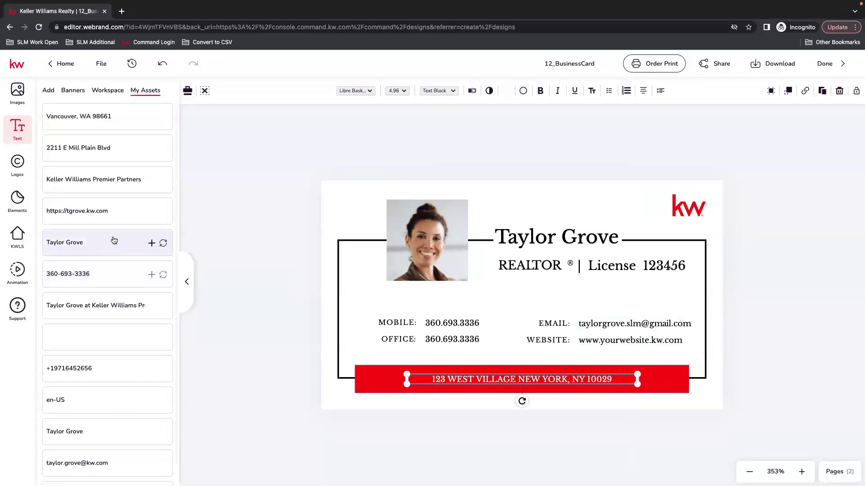
left_click(163, 148)
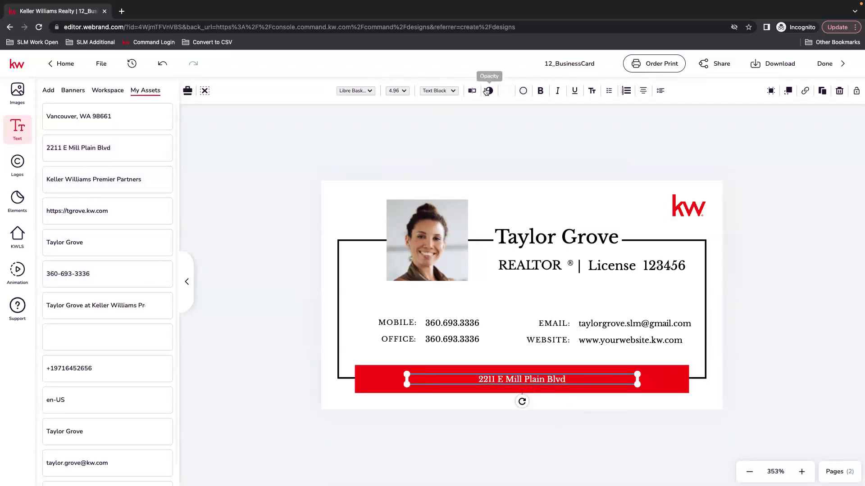
left_click(472, 90)
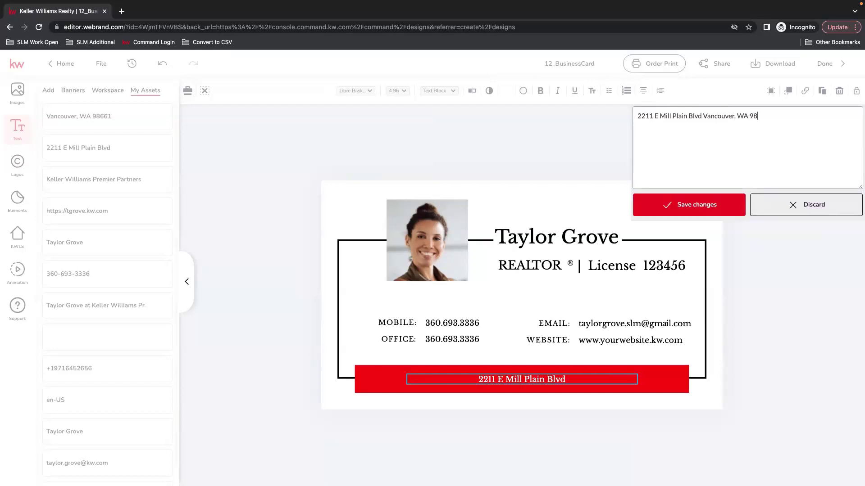
left_click(698, 214)
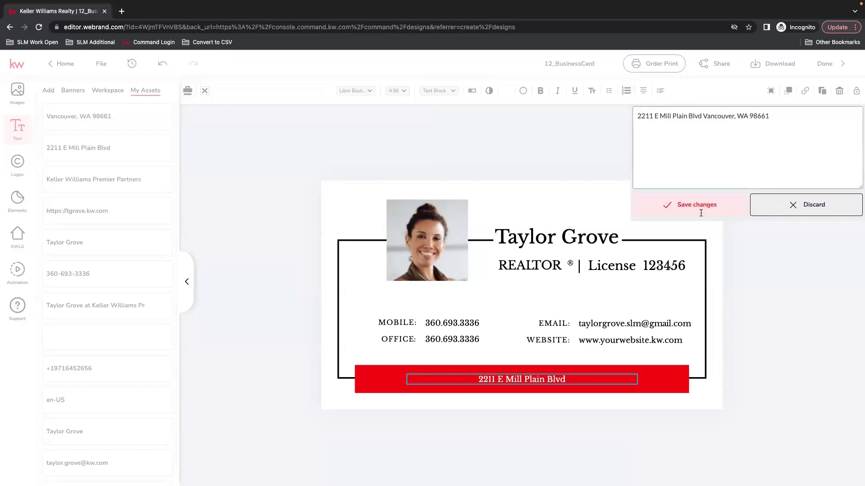
left_click(443, 239)
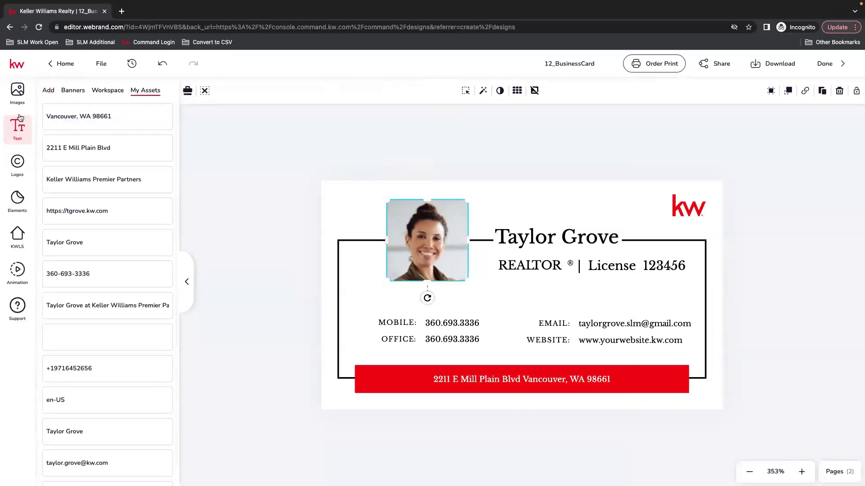
Replace the stock headshot with the circular black-and-white agent photo from Images > My Assets.
left_click(18, 99)
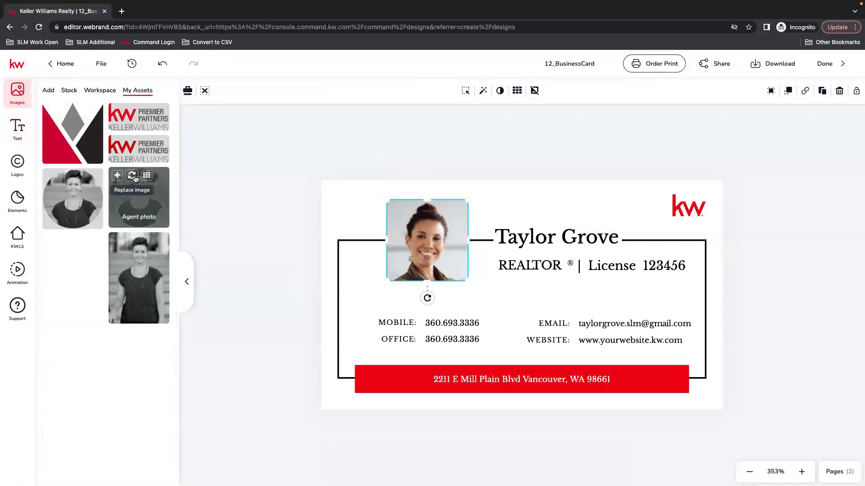
left_click(132, 176)
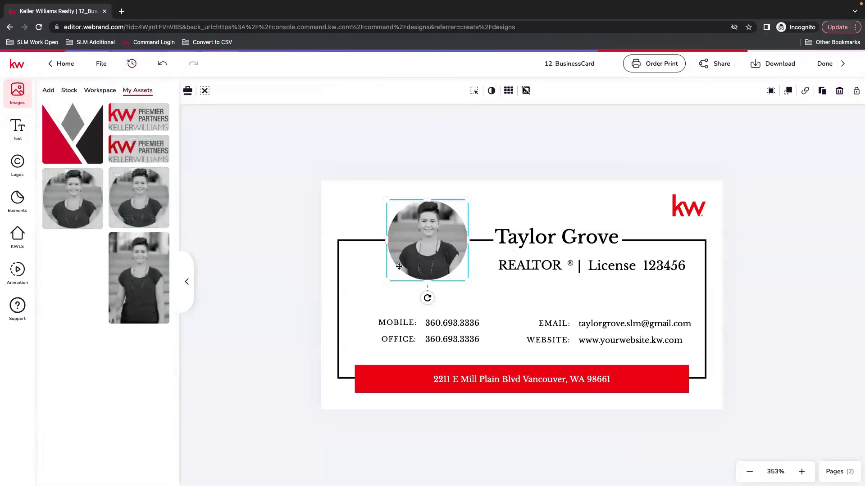
left_click(50, 91)
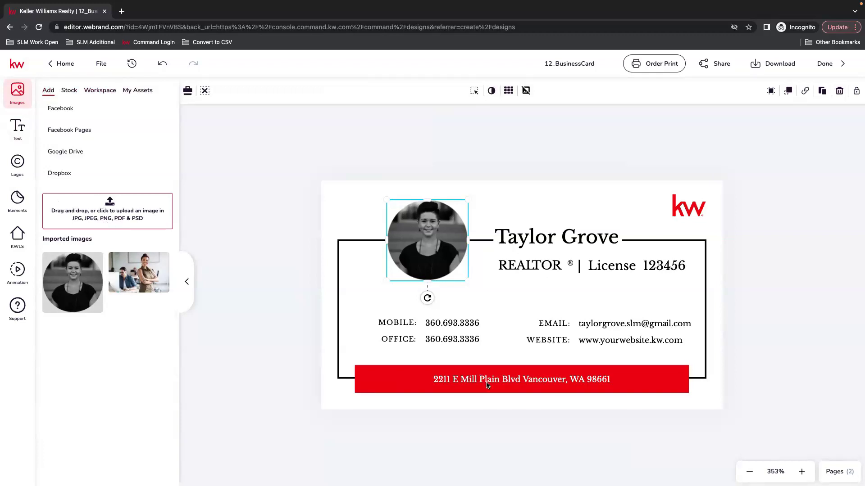
Switch to page 2, the card back, and select the KW DBA NAME logo.
left_click(836, 471)
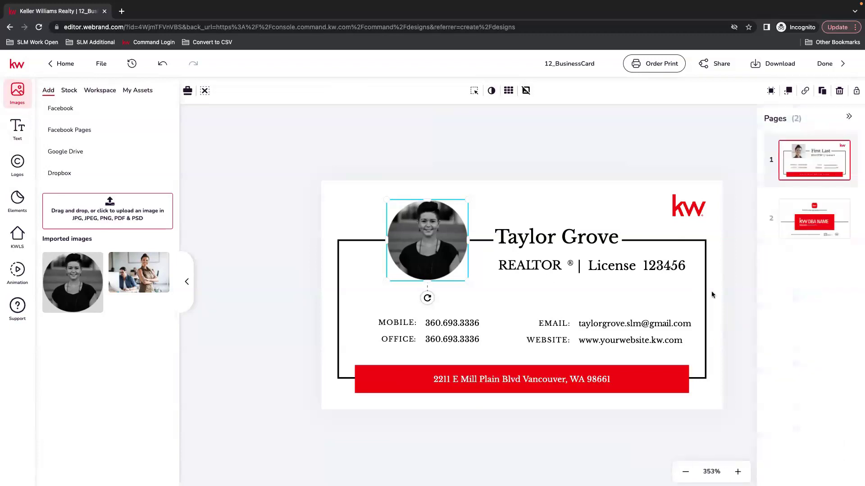
left_click(820, 224)
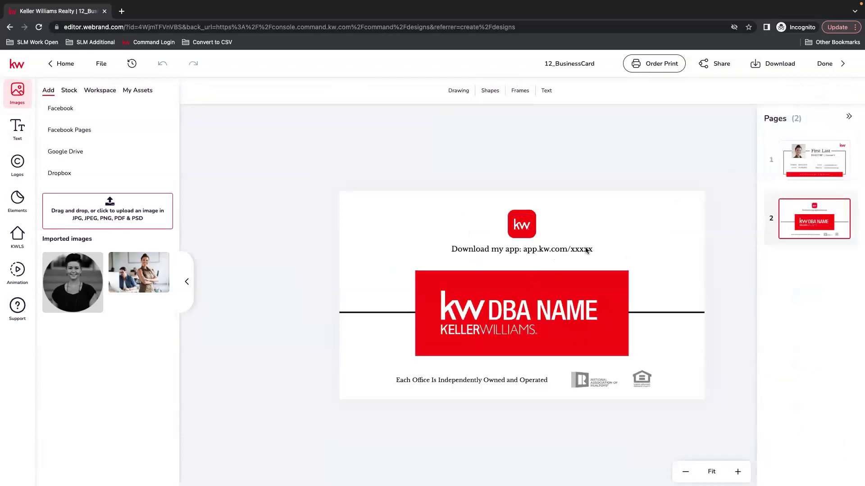
left_click(587, 250)
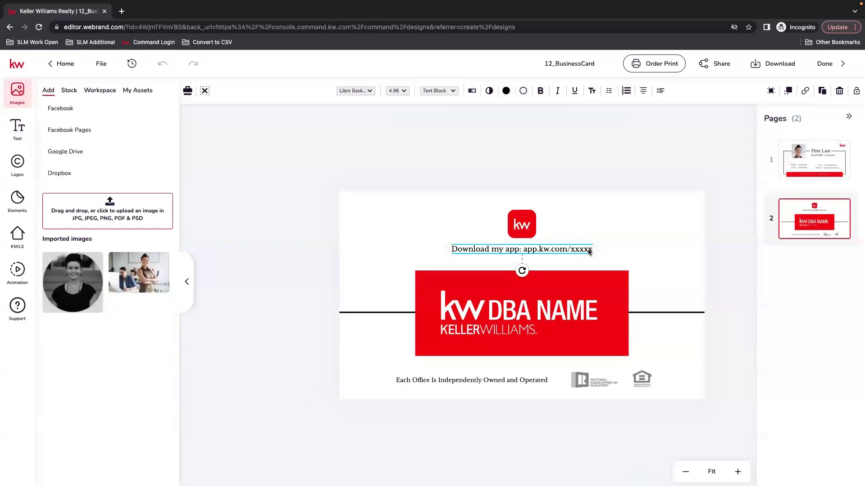
left_click(509, 323)
left_click_drag(457, 310, 454, 311)
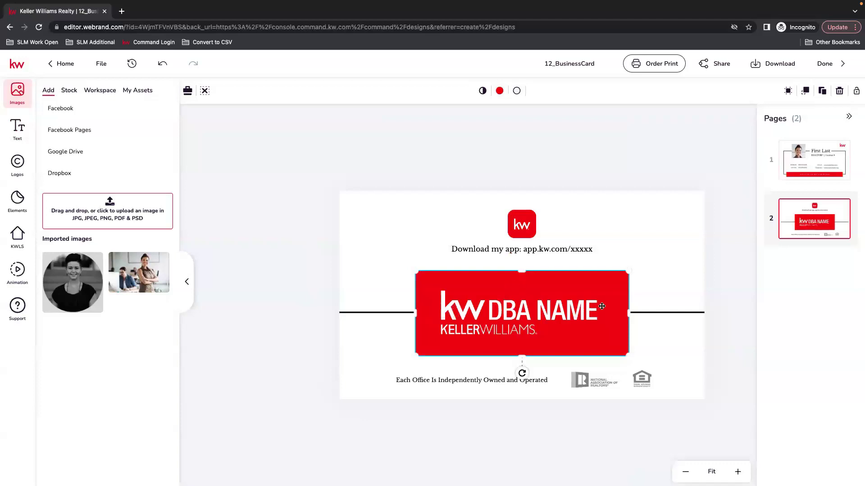
left_click_drag(674, 338, 565, 317)
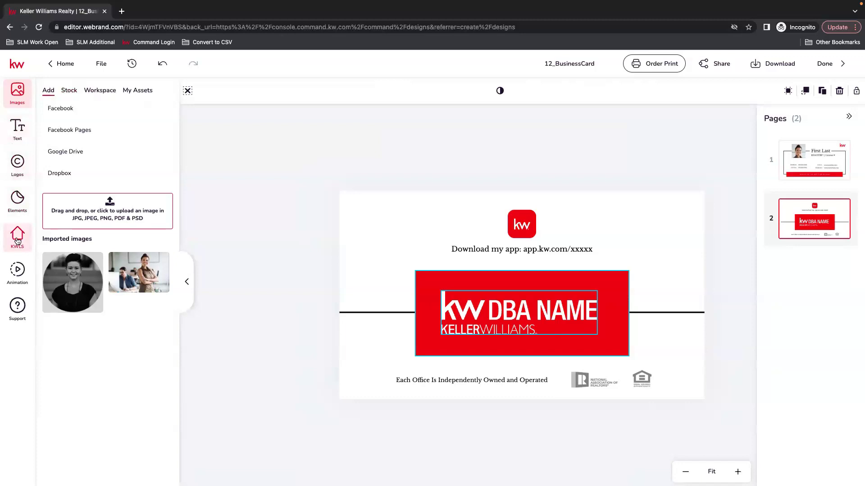
Replace the DBA NAME logo with the Premier Partners logo and centre it in the red box.
left_click(17, 165)
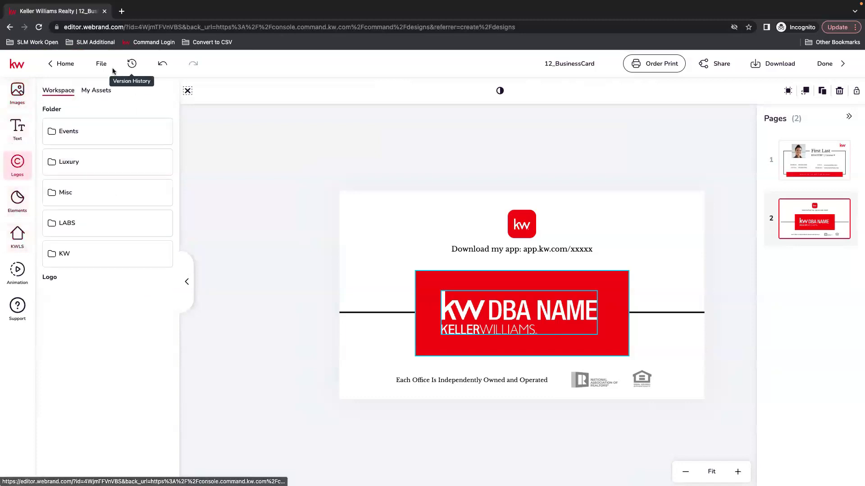
left_click(99, 92)
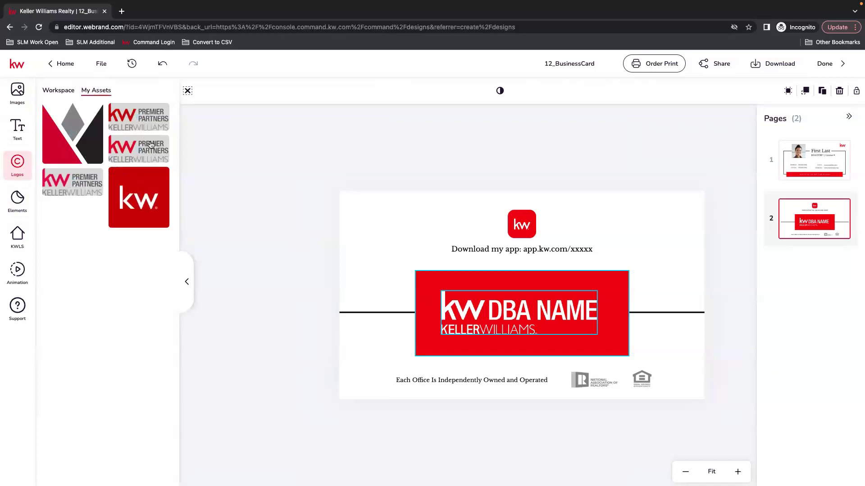
left_click(151, 115)
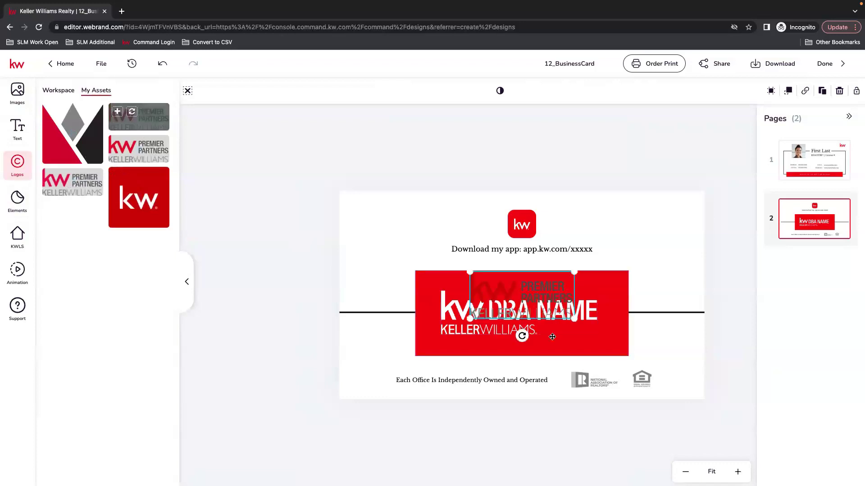
key("Delete")
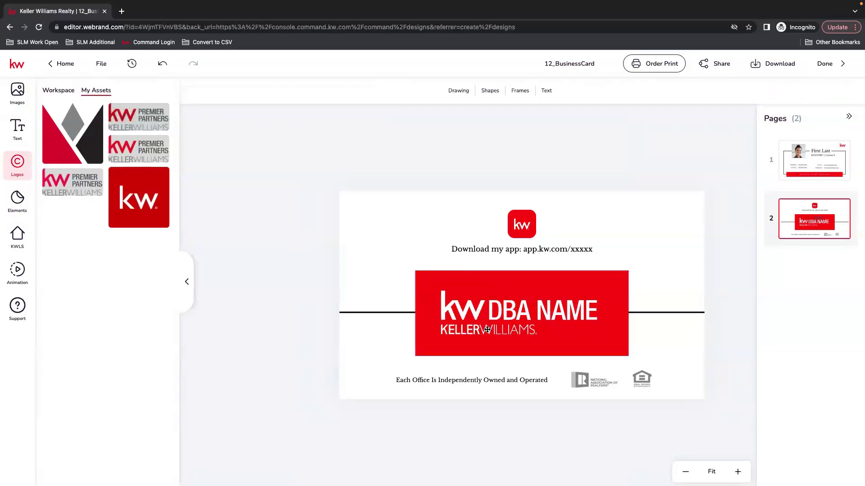
left_click(487, 330)
left_click(132, 112)
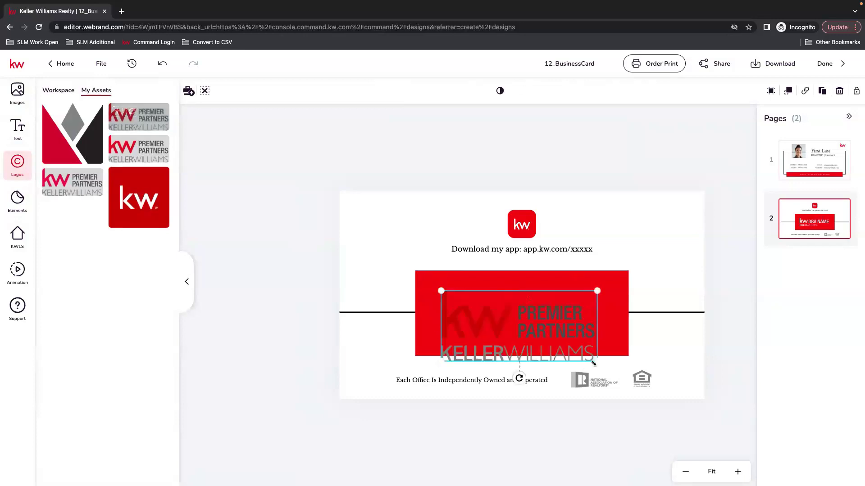
left_click_drag(533, 325, 537, 314)
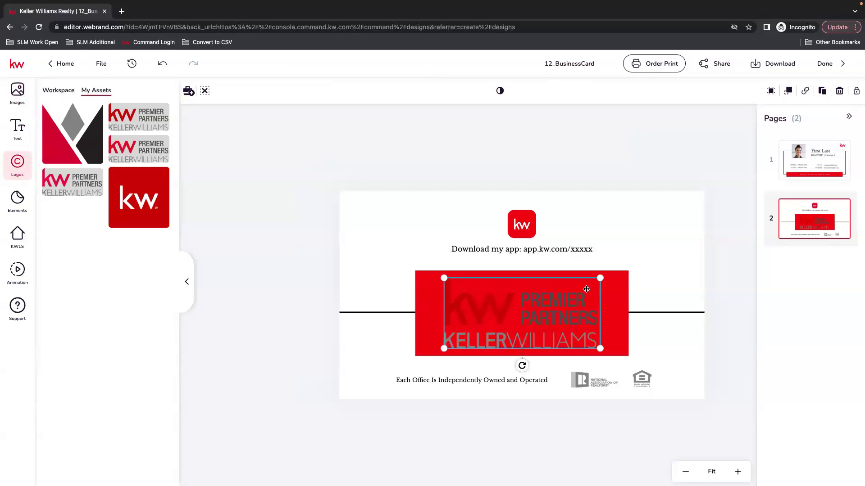
left_click(409, 194)
Draw a rectangle covering the red logo box on the card back.
left_click(485, 124)
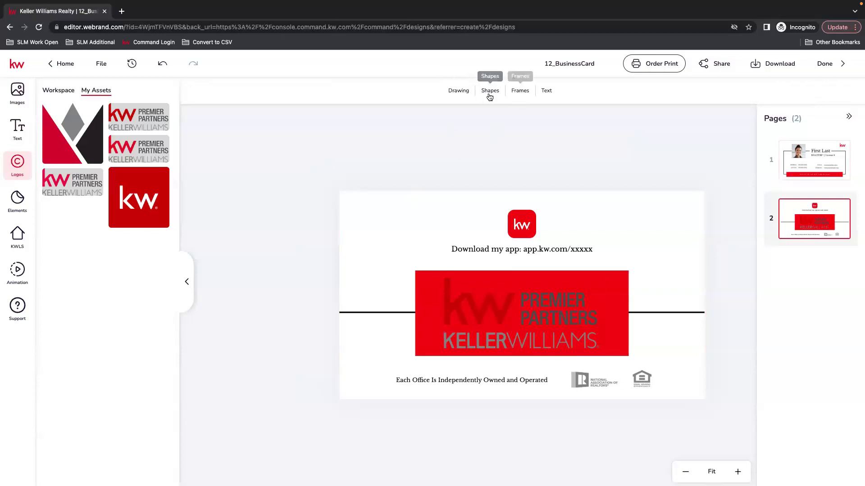
left_click(456, 91)
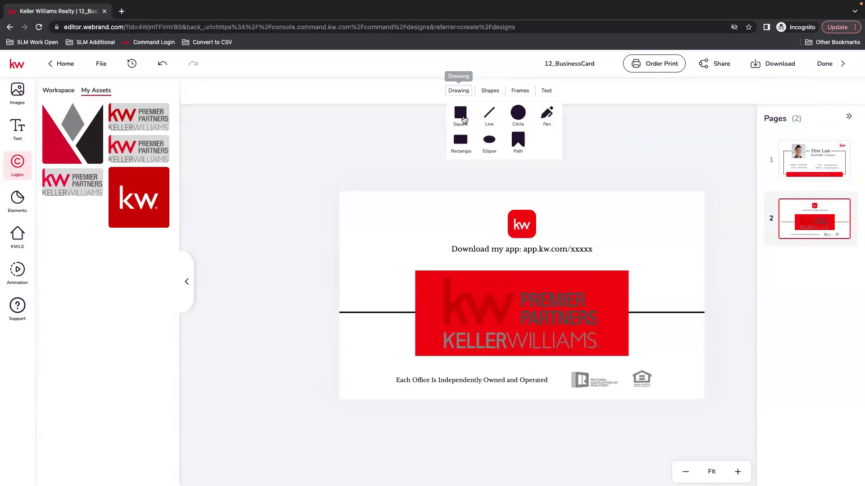
left_click(458, 125)
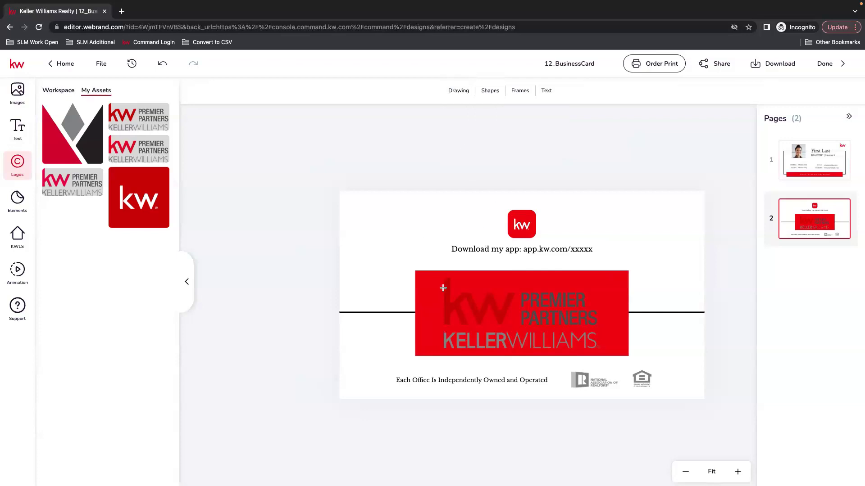
mouse_move(430, 276)
left_mouse_down()
mouse_move(606, 302)
mouse_move(623, 352)
left_mouse_up()
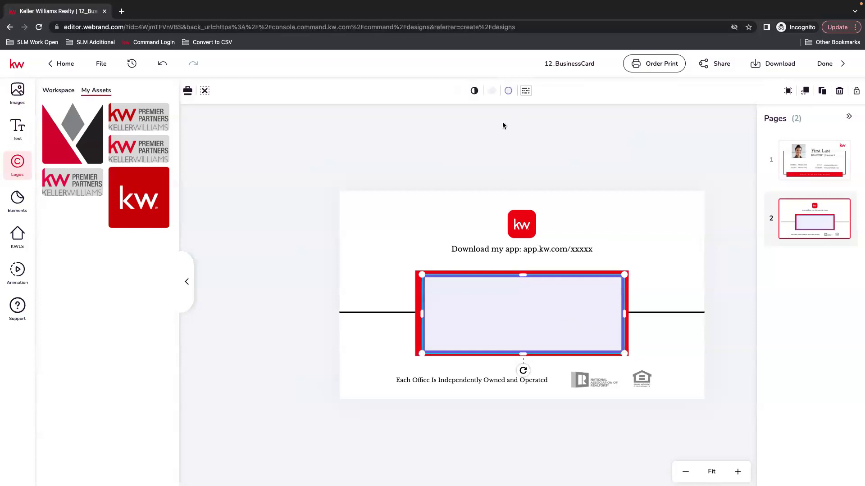
Give the rectangle a white fill and send it behind the Premier Partners logo.
left_click(508, 90)
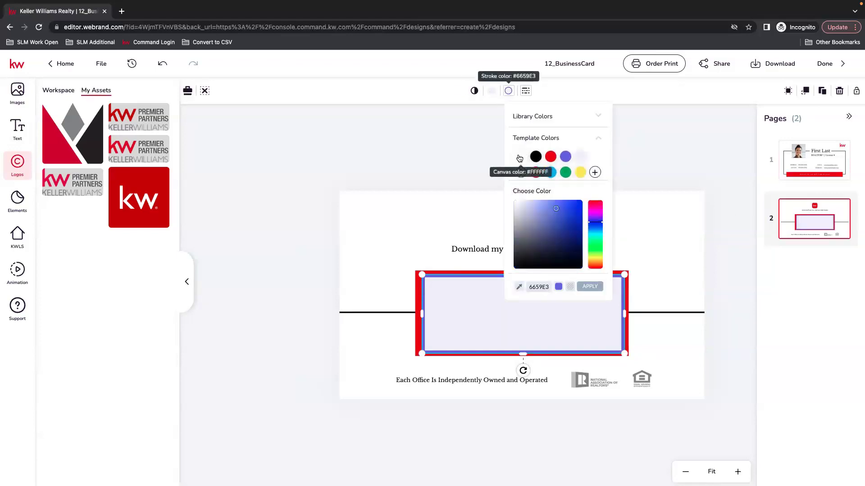
left_click(522, 157)
left_click(491, 91)
left_click(501, 157)
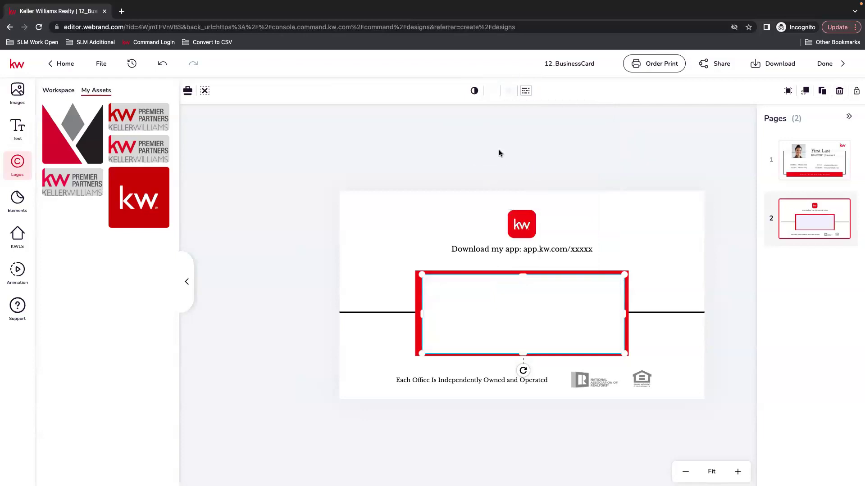
left_click(806, 92)
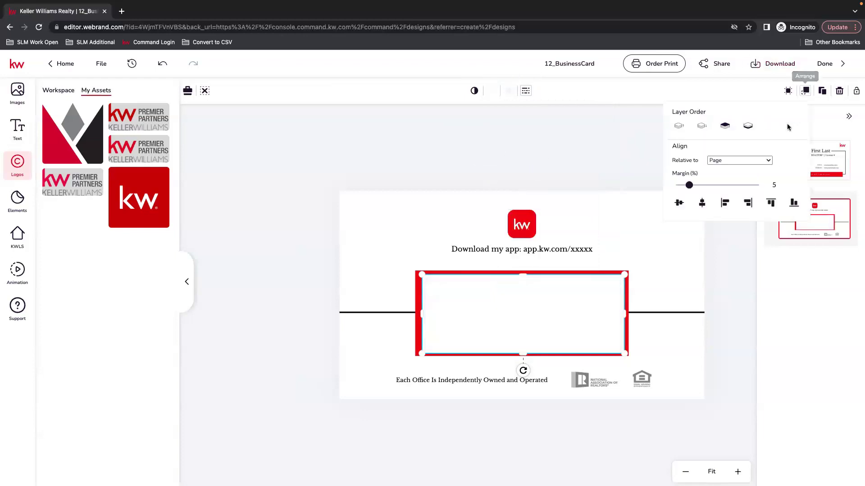
left_click(703, 126)
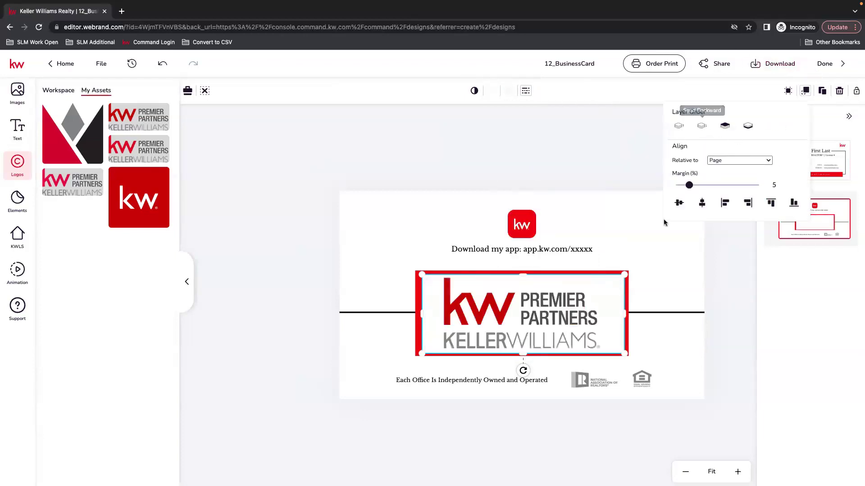
left_click(716, 301)
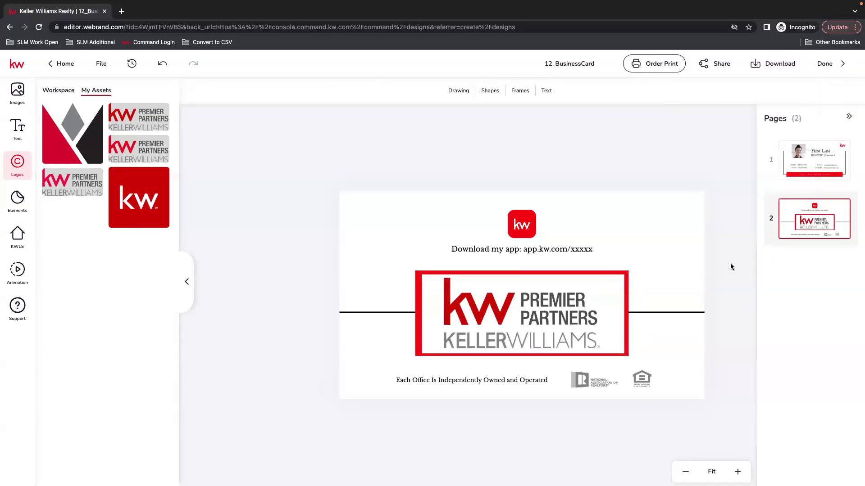
Switch to page 1, the card front, and order 10 Silk-stock prints through to design review.
left_click(848, 116)
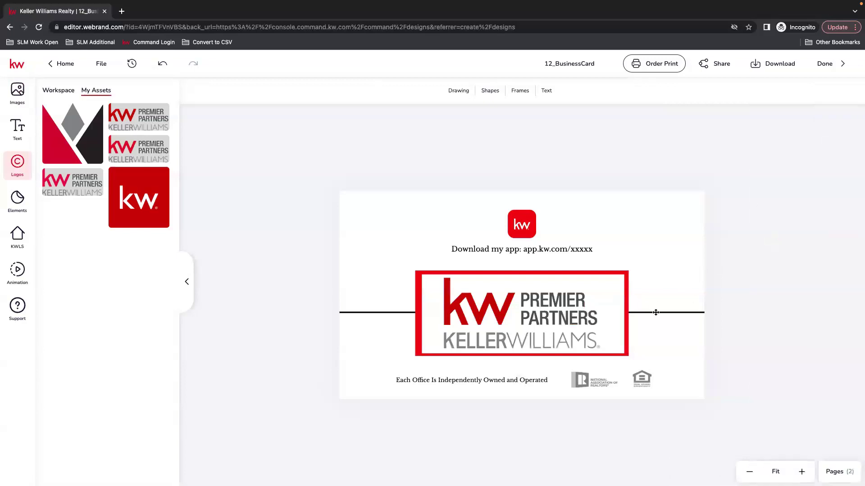
left_click(836, 472)
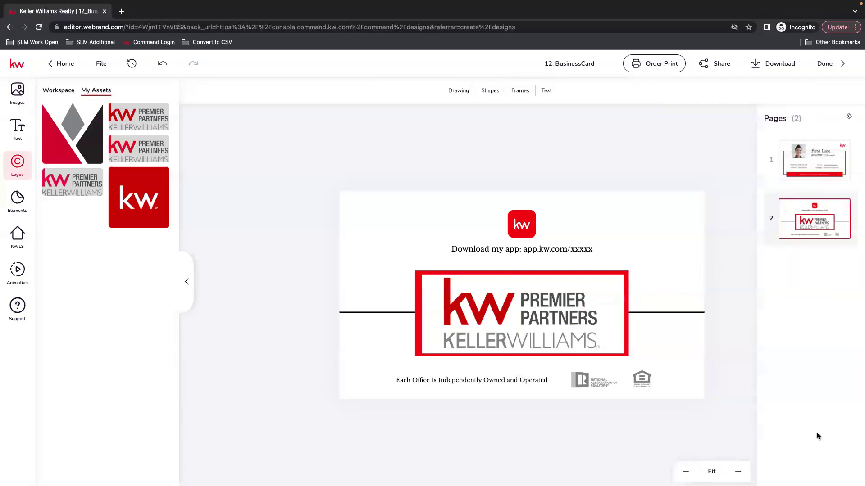
left_click(815, 172)
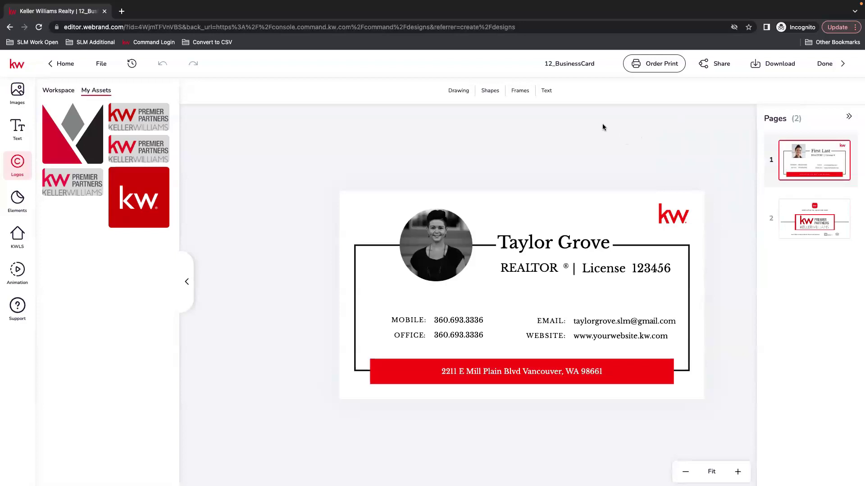
left_click(657, 66)
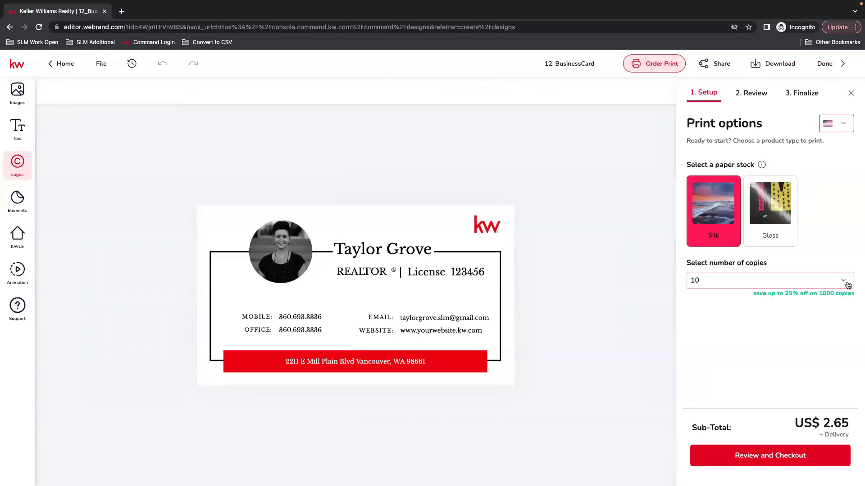
left_click(777, 453)
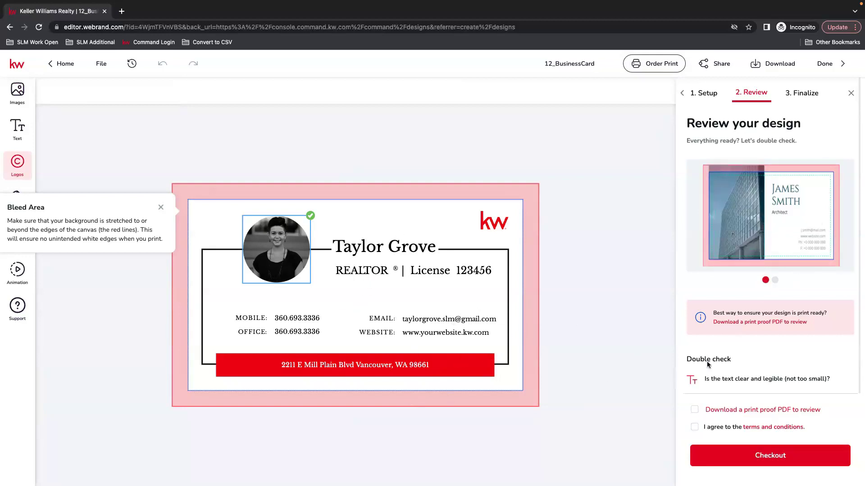
Download the print proof PDF, accept the terms and conditions, and check out for US$ 7.41.
scroll(831, 341, "down", 2)
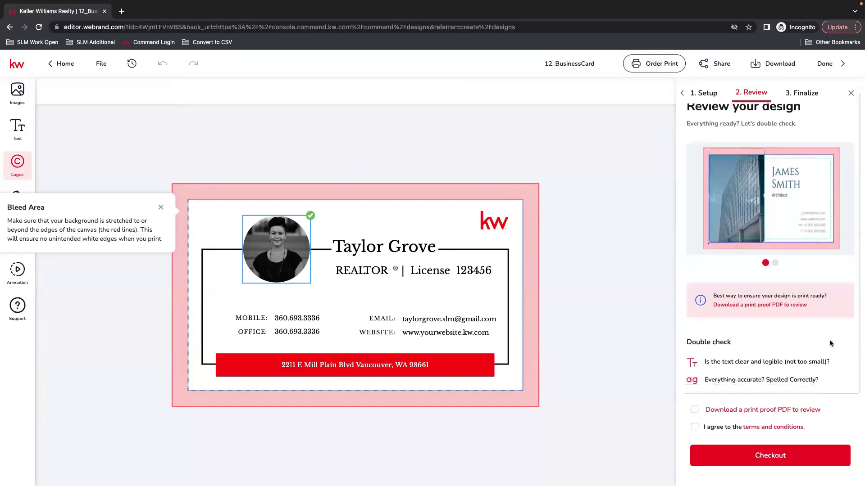
scroll(796, 297, "up", 2)
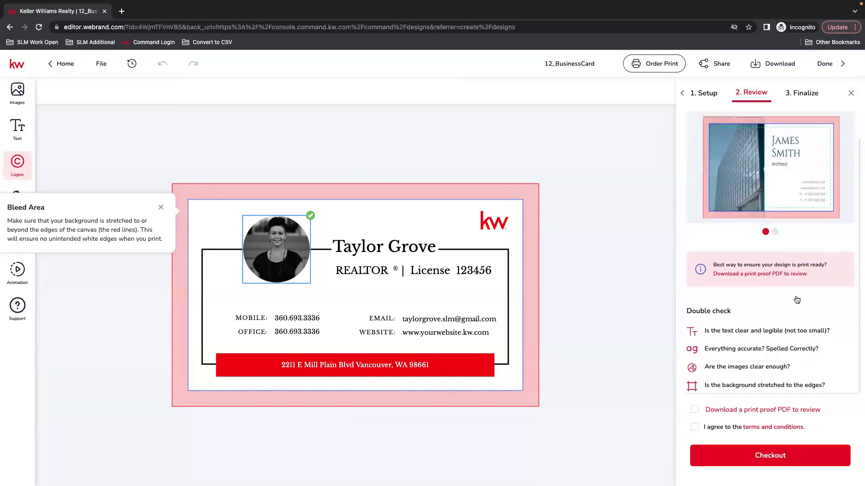
left_click(695, 410)
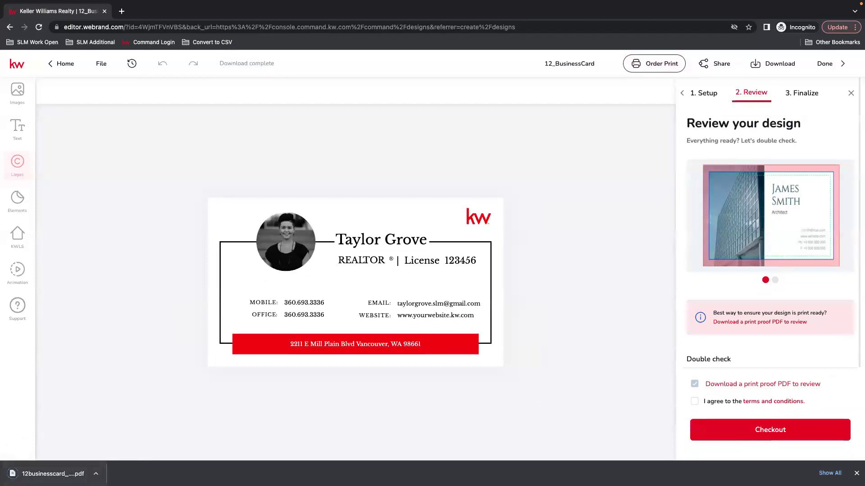
left_click(694, 402)
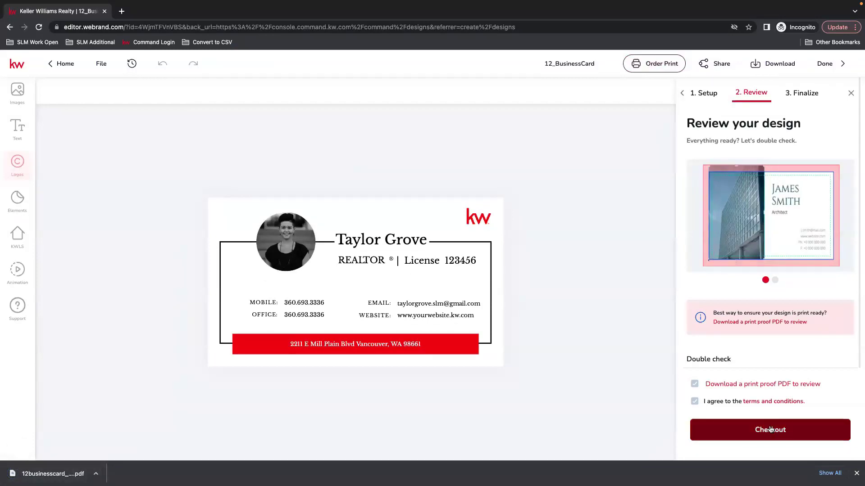
left_click(783, 433)
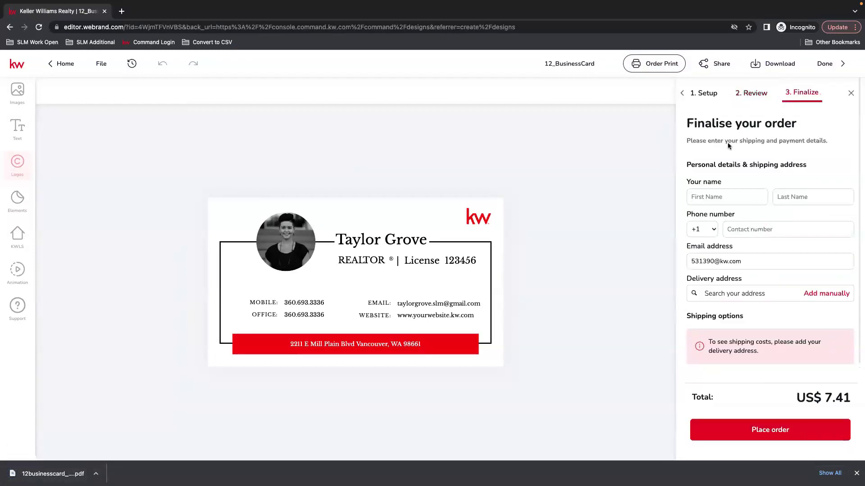
Review the shipping and payment fields, then close the Order Print panel back to the editor.
scroll(818, 334, "down", 2)
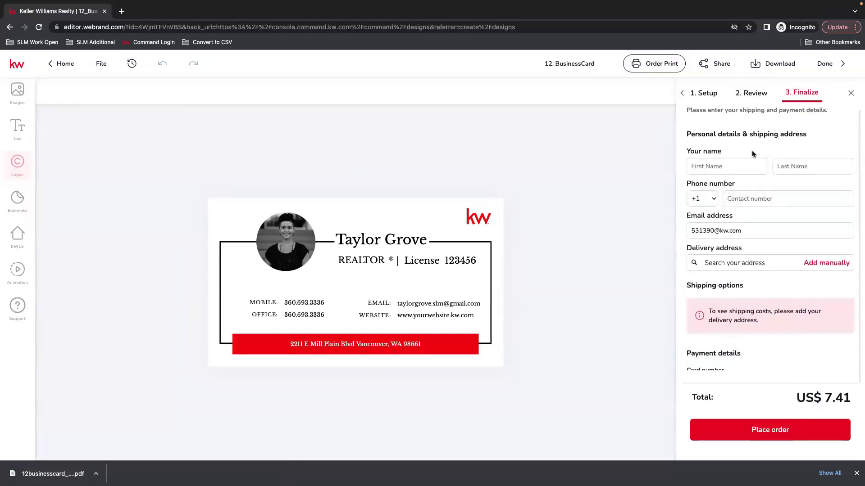
scroll(807, 294, "down", 2)
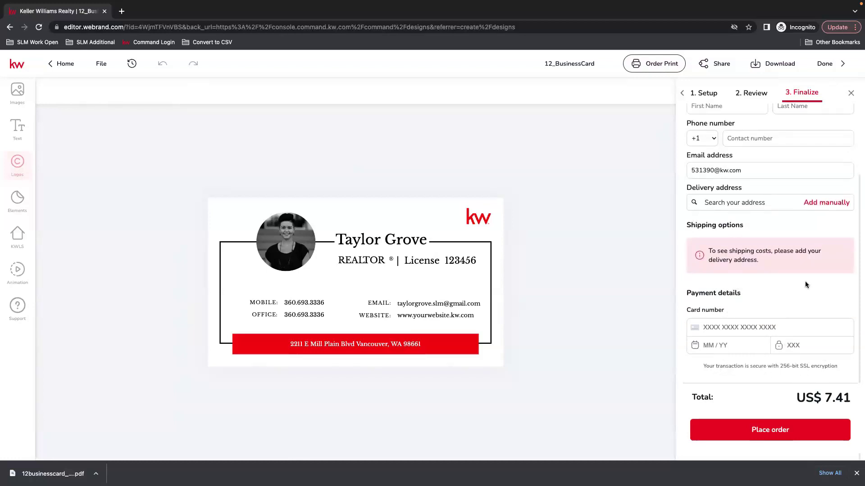
left_click(850, 93)
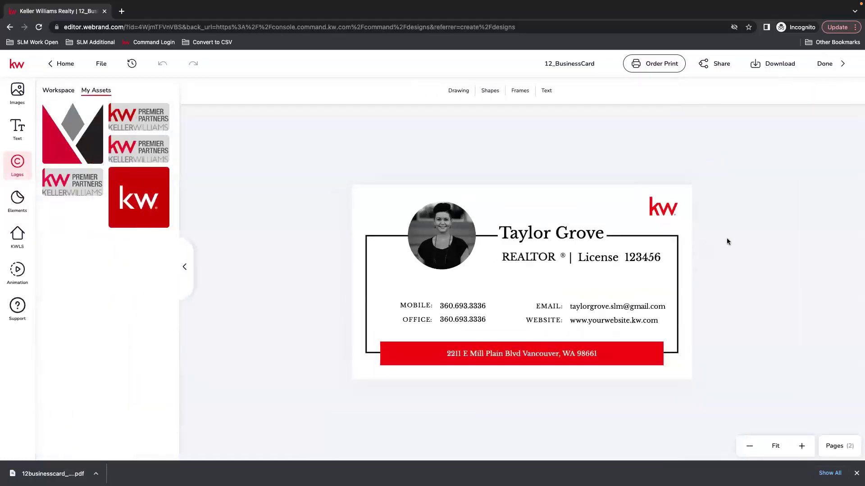
Bring up the Download options, preset to PDF for Printing with all pages.
left_click(776, 68)
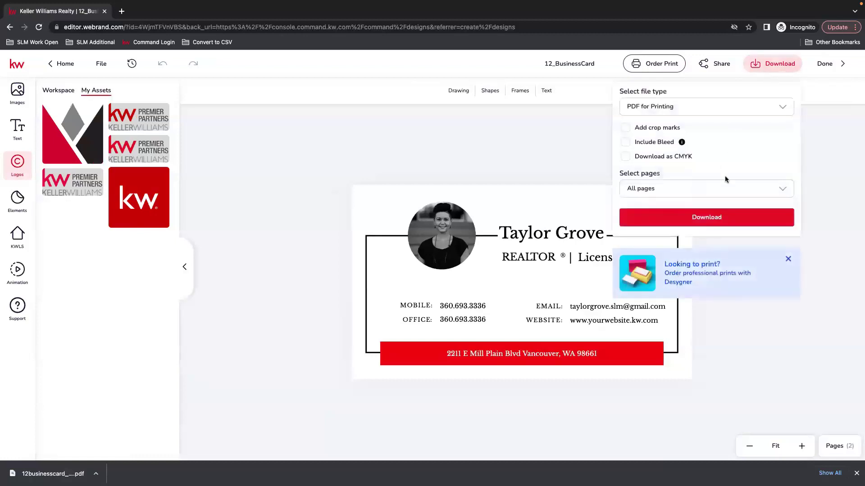